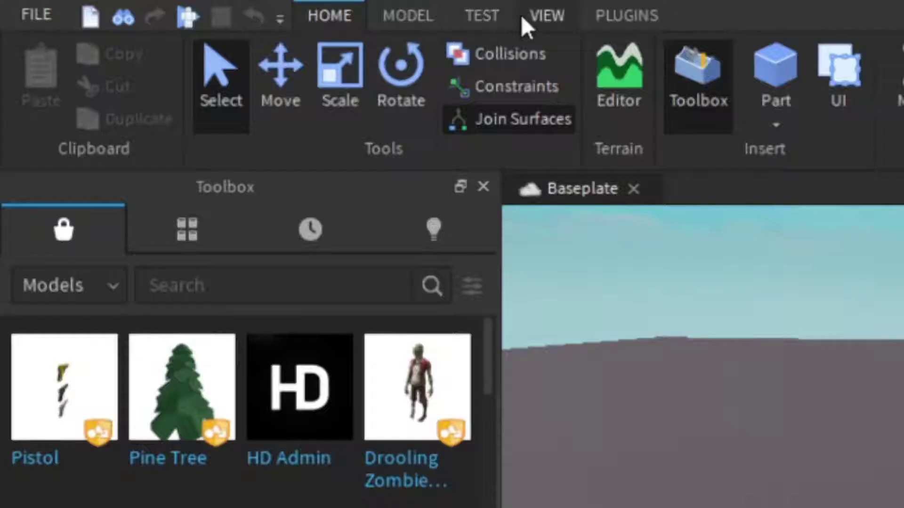
Look through the view options and installed plugins, then open and close the Load Character plugin window.
left_click(279, 8)
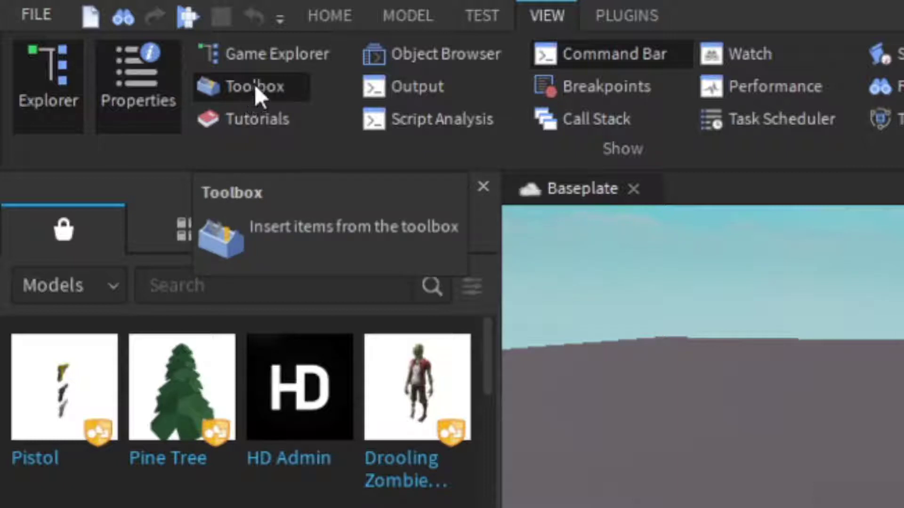
left_click(680, 59)
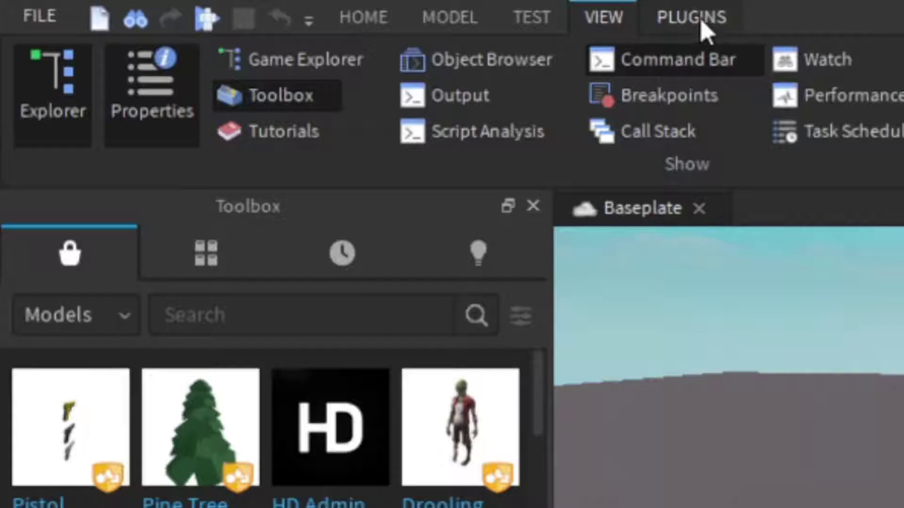
left_click(322, 11)
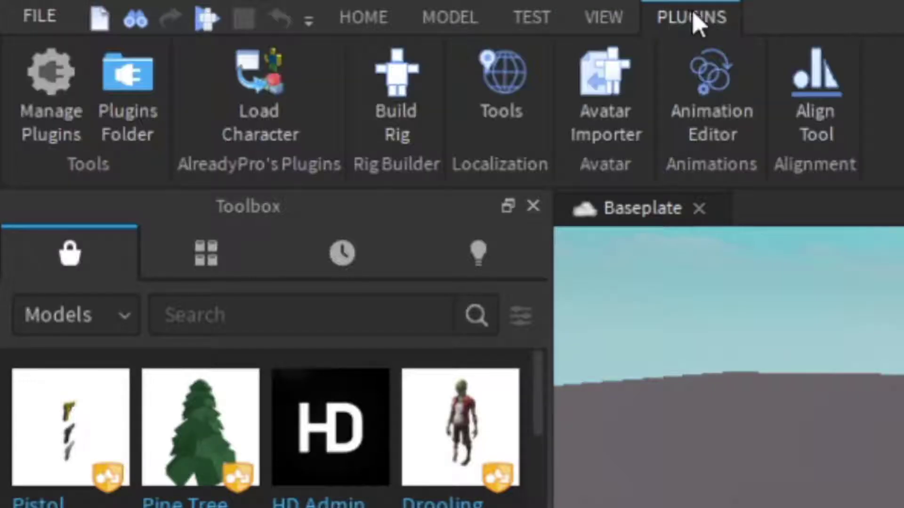
left_click(236, 116)
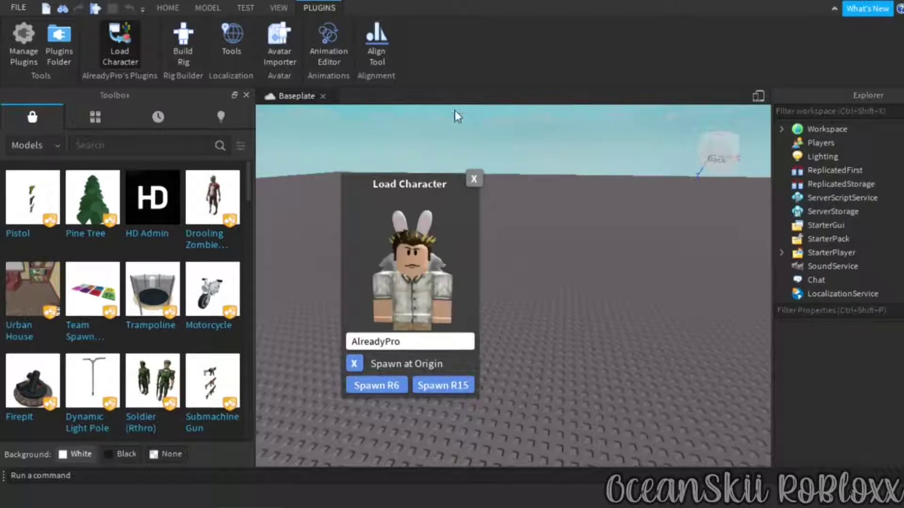
left_click(472, 178)
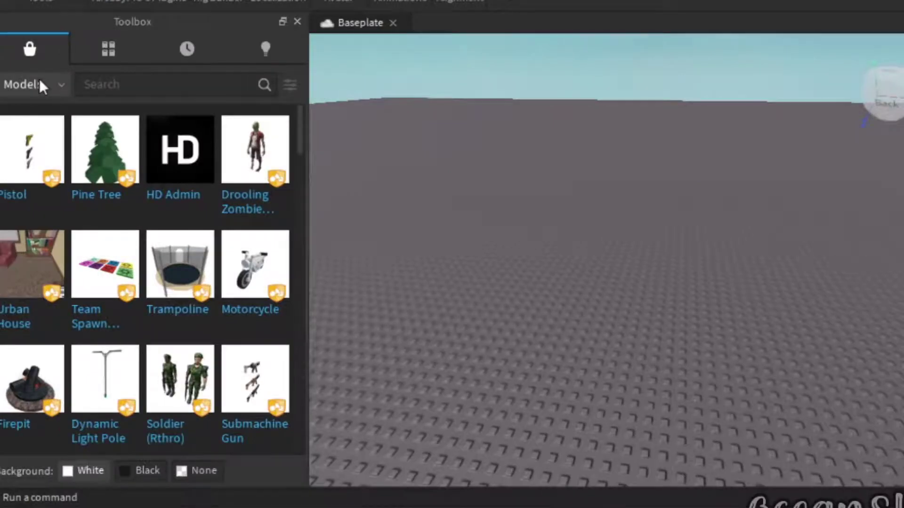
Search the toolbox's plugins for "load character" and view the details of Load Character Lite.
left_click(40, 81)
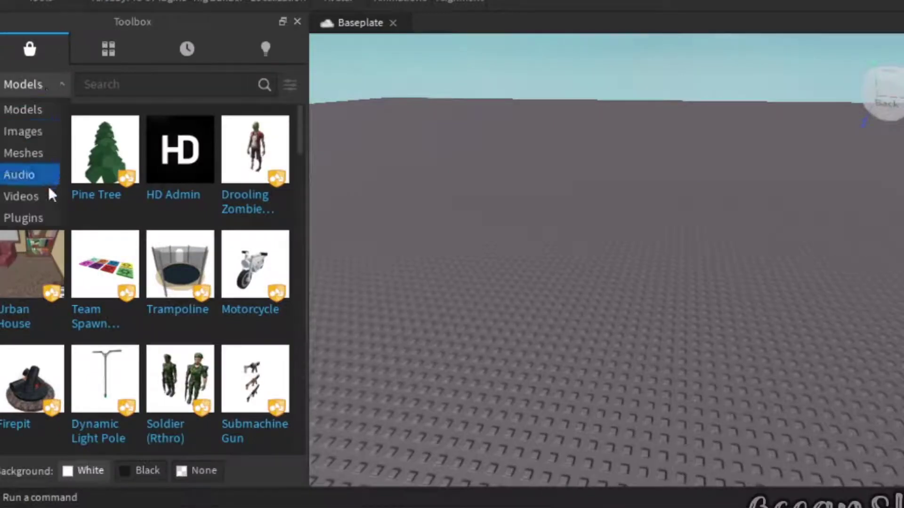
left_click(36, 213)
left_click(116, 79)
type("load character")
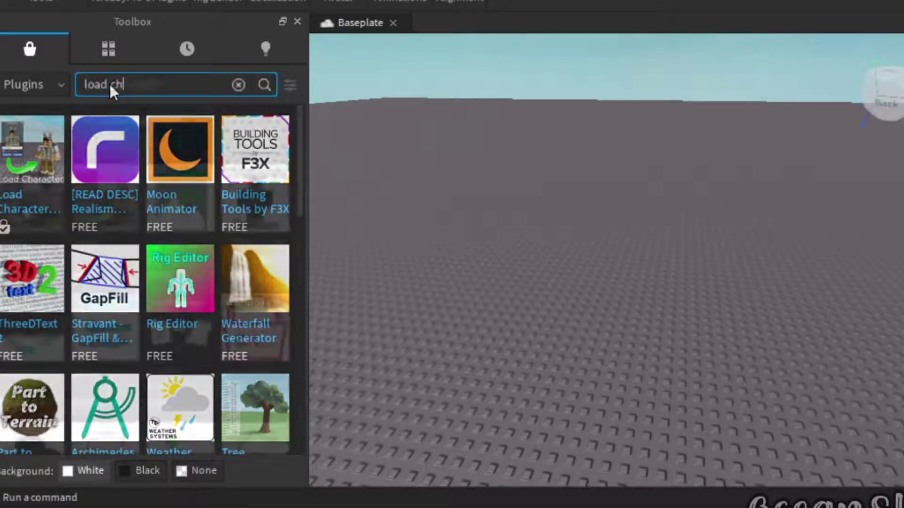
key("Return")
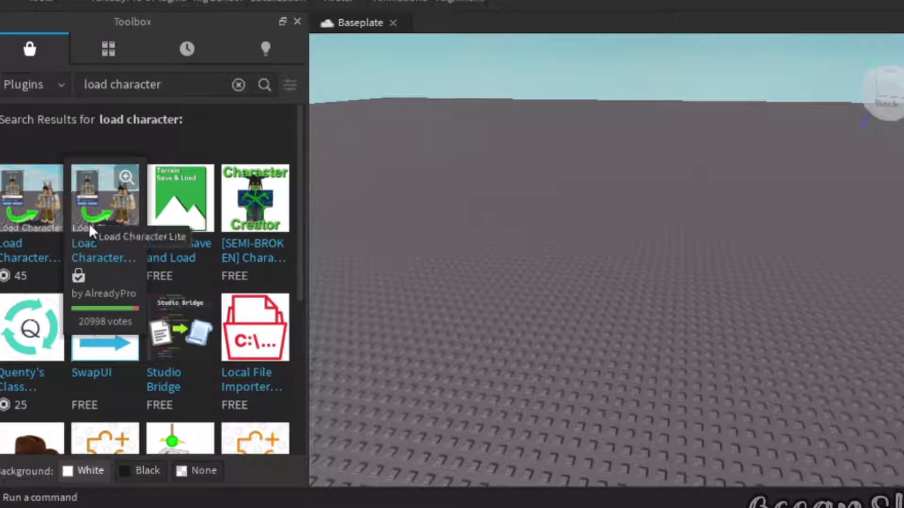
left_click(93, 211)
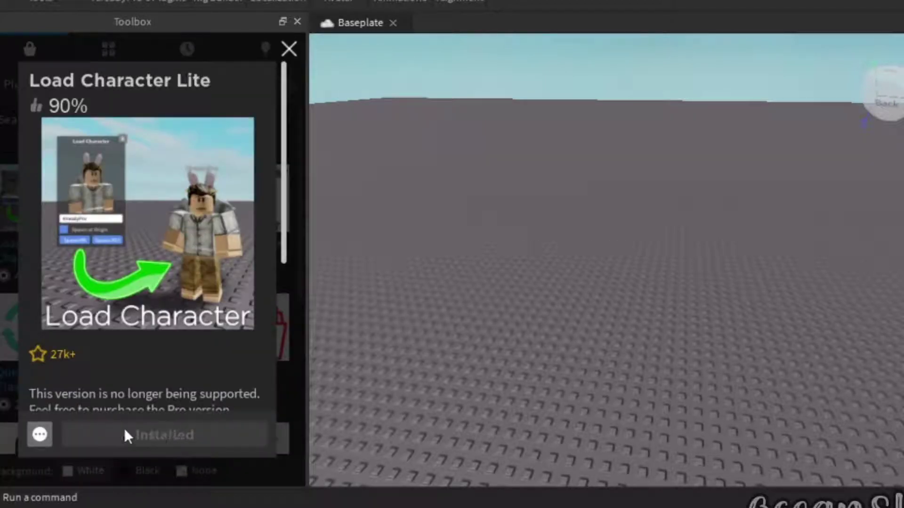
left_click(289, 50)
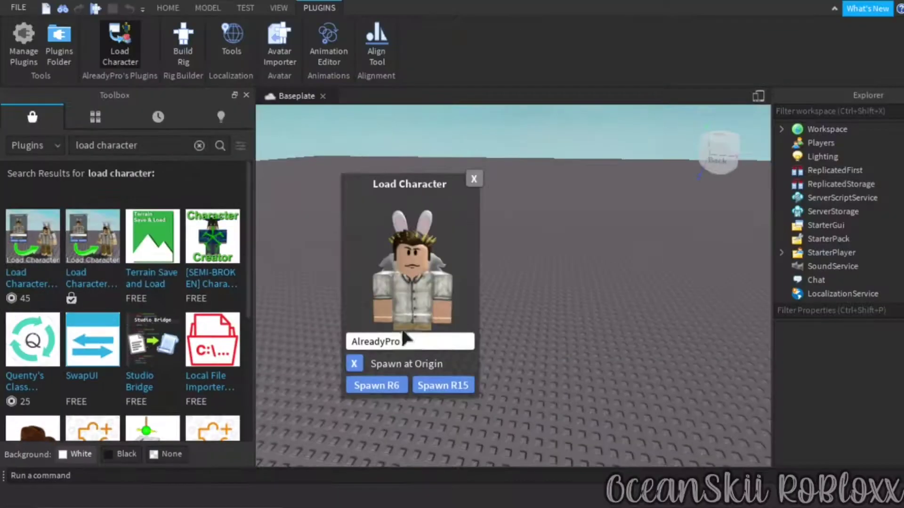
Replace the username in the Load Character plugin with OceanSkiiYT.
left_click_drag(405, 342, 336, 337)
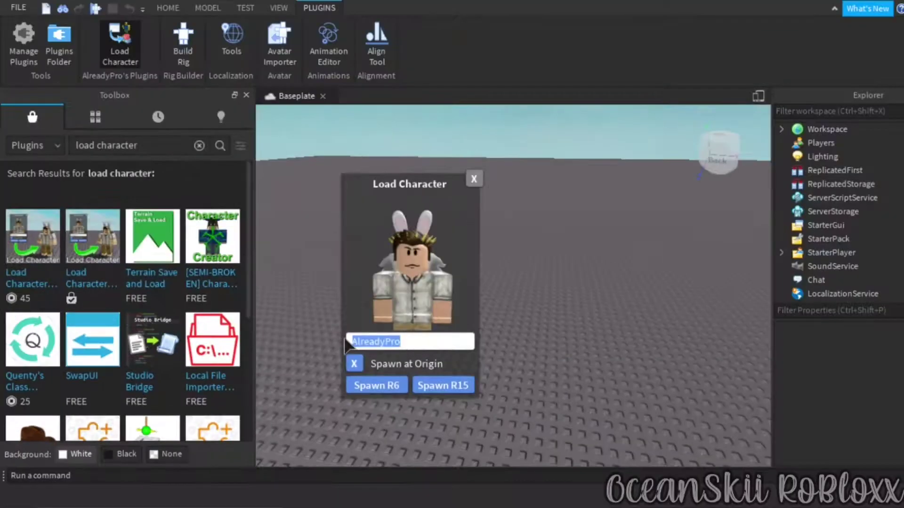
key("BackSpace")
type("OceanSk")
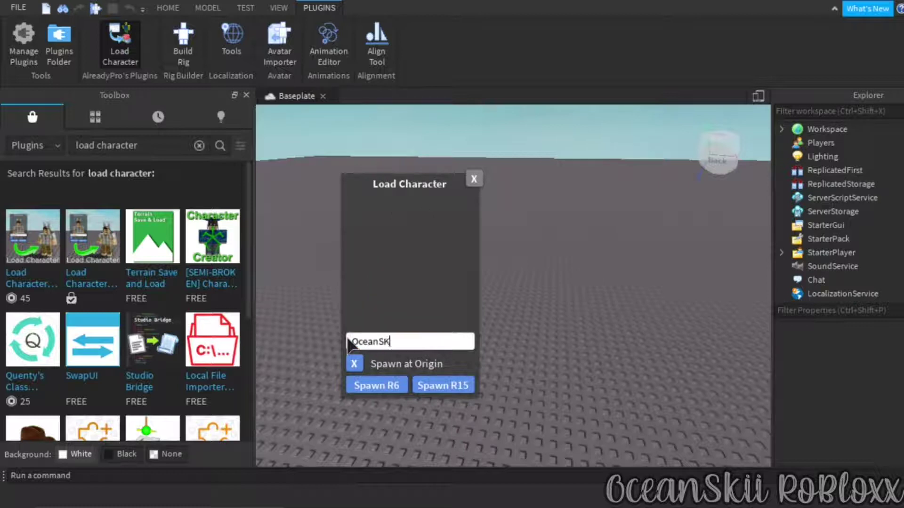
key("BackSpace")
key("BackSpace")
key("BackSpace")
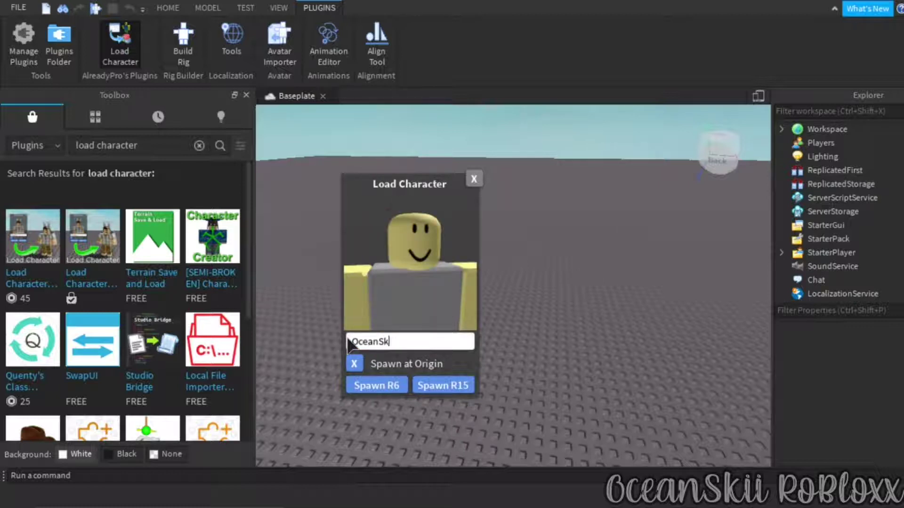
type("iiYT")
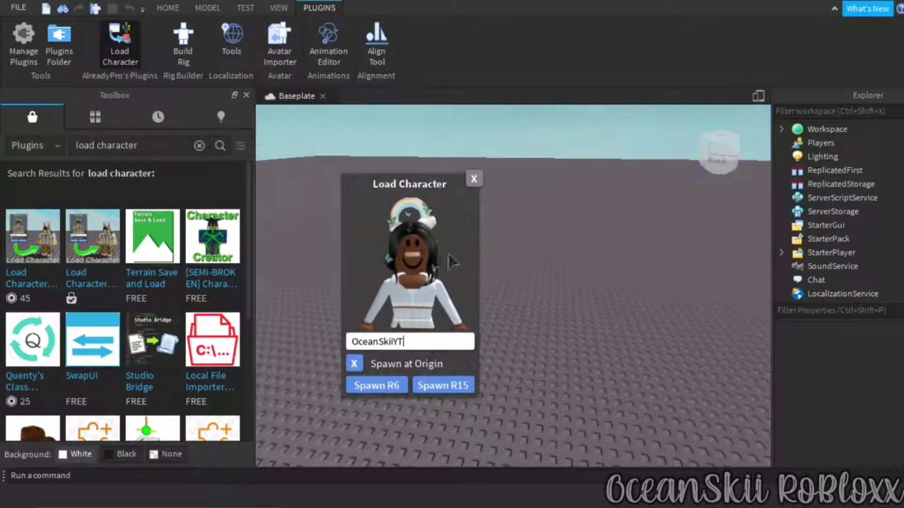
Spawn the character at the origin as an R15 rig and close the Load Character window.
right_click_drag(558, 210, 558, 210)
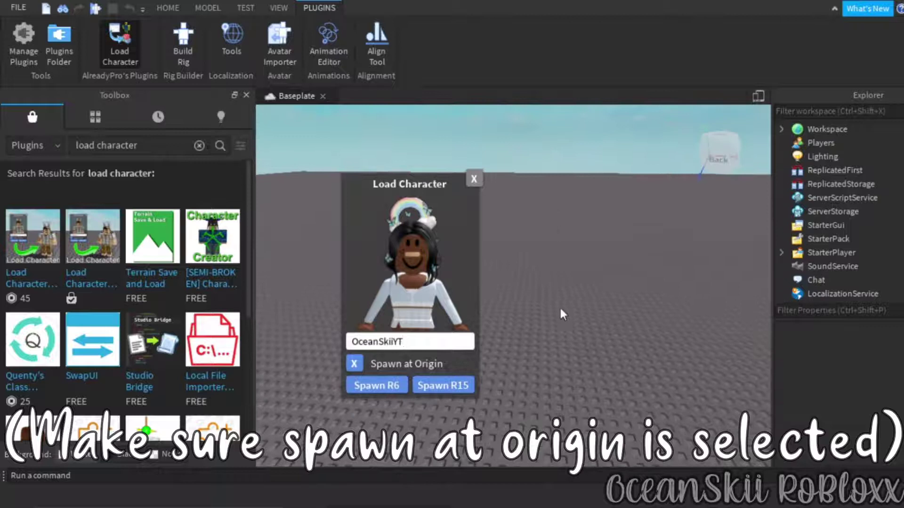
left_click(456, 391)
left_click(475, 178)
Examine the spawned character up close from the front.
right_click_drag(549, 202, 550, 204)
key("w")
right_click_drag(622, 251, 623, 250)
key("w")
key("s")
key("w")
key("s")
key("w")
right_click_drag(334, 145, 334, 145)
key("w")
key("s")
key("s")
right_click_drag(553, 197, 554, 197)
key("w")
key("w")
key("s")
key("a")
key("w")
key("s")
key("w")
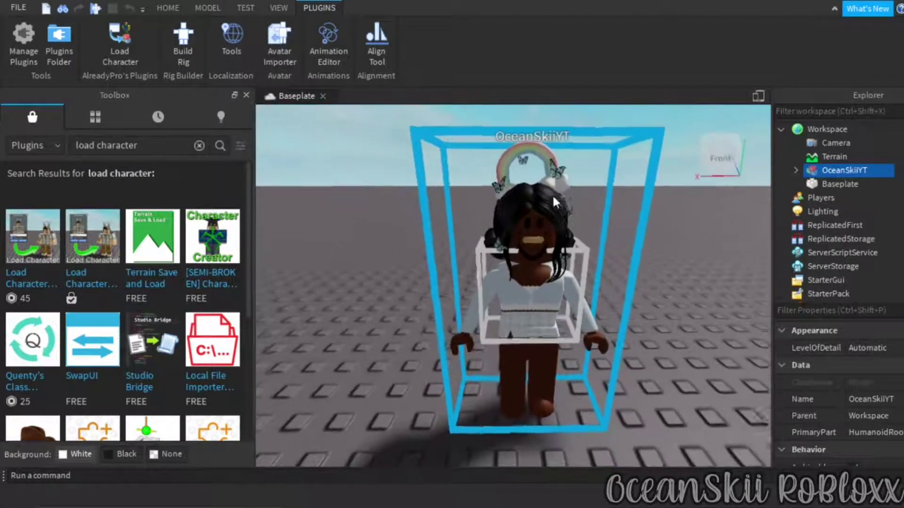
right_click_drag(667, 352, 658, 360)
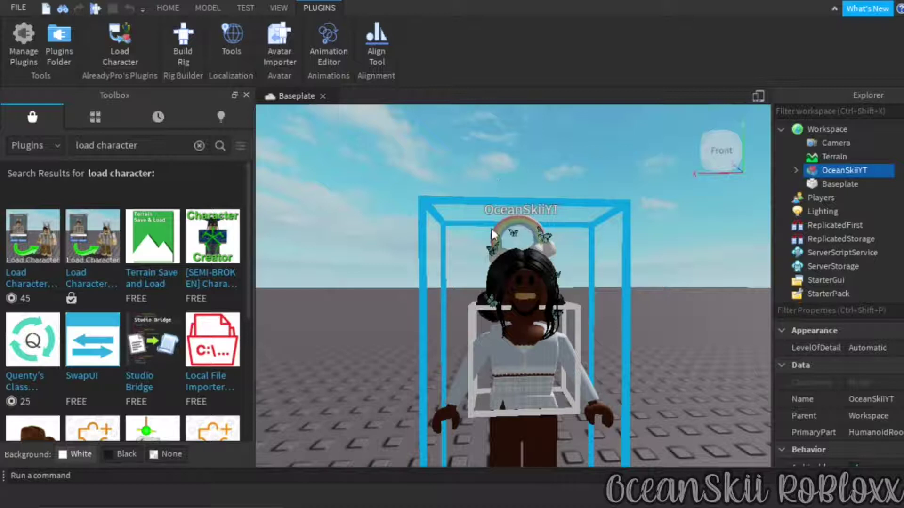
right_click_drag(561, 210, 552, 181)
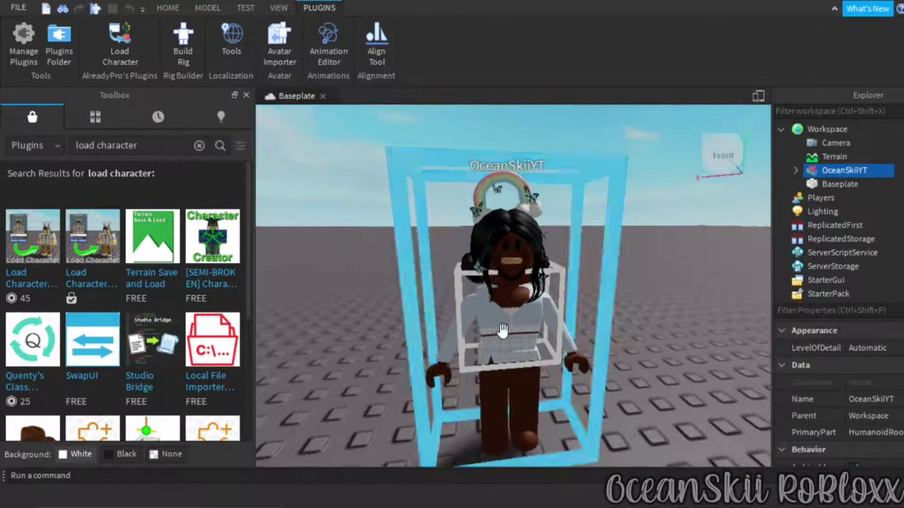
right_click_drag(684, 281, 676, 281)
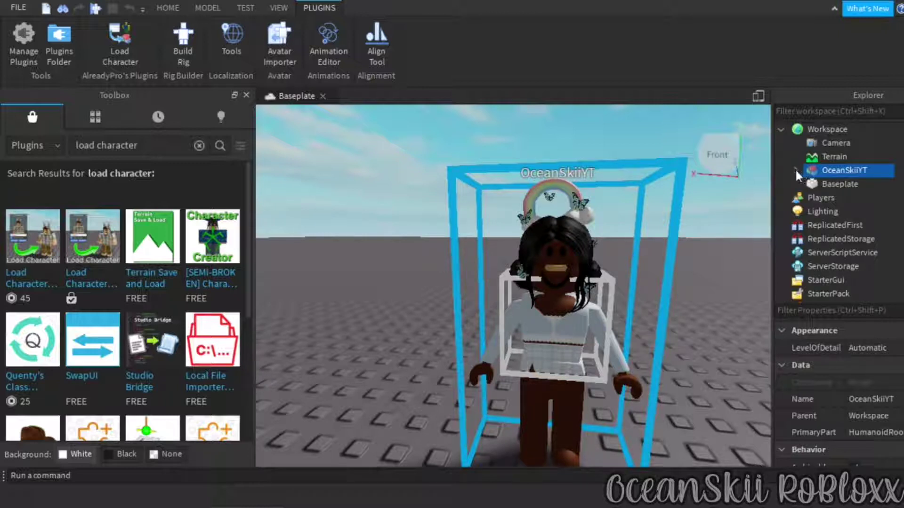
Expand the OceanSkiiYT model in the Explorer and delete its Bandage accessory.
left_click(795, 170)
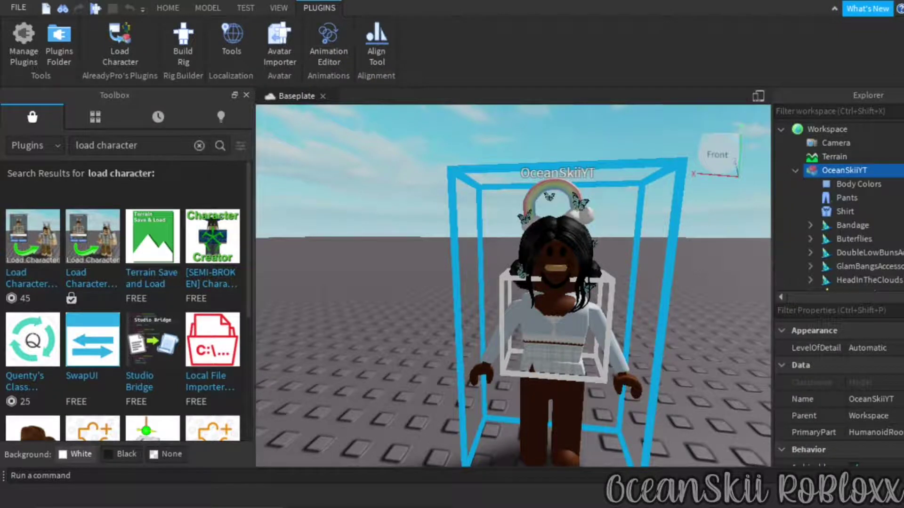
scroll(852, 202, "down", 5)
scroll(852, 202, "up", 2)
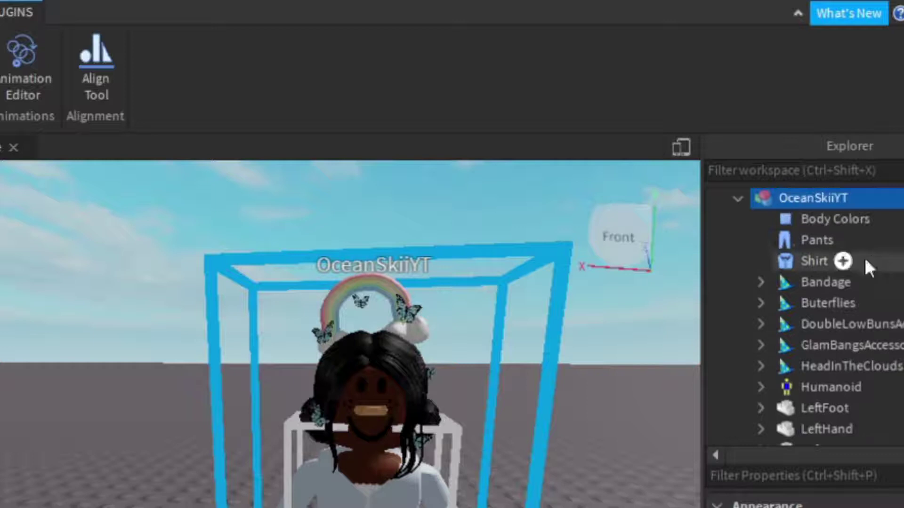
scroll(870, 301, "down", 2)
scroll(869, 302, "up", 4)
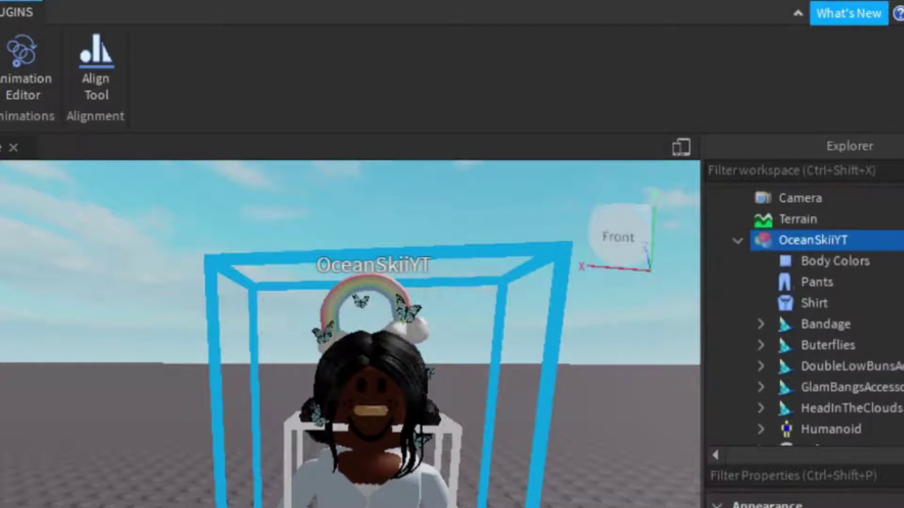
left_click(803, 343)
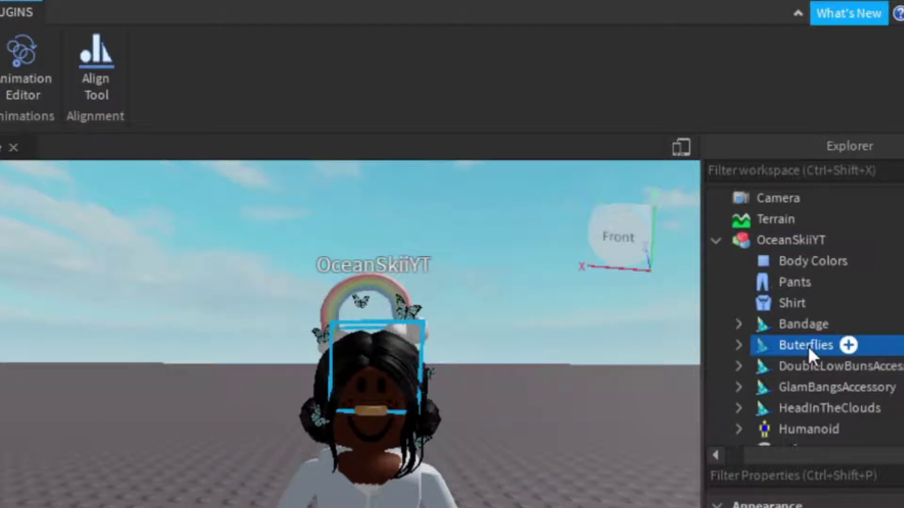
left_click(782, 323)
right_click(780, 322)
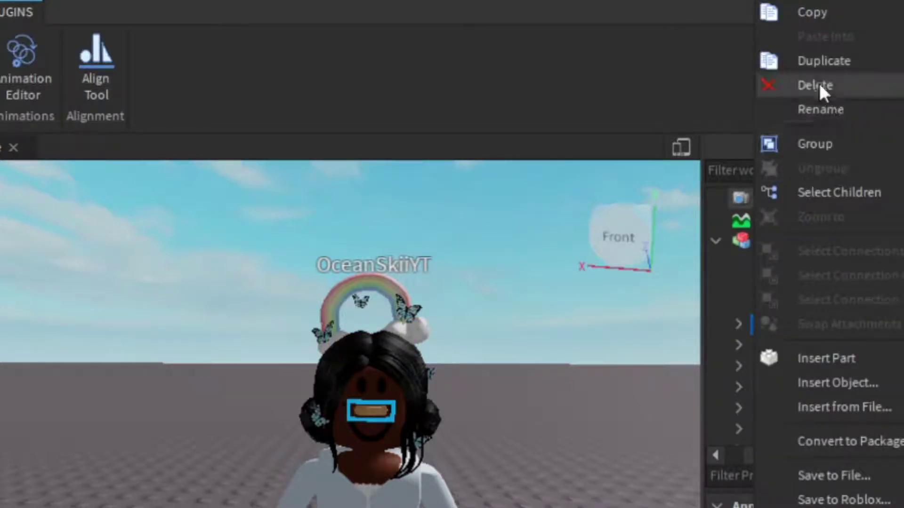
left_click(804, 85)
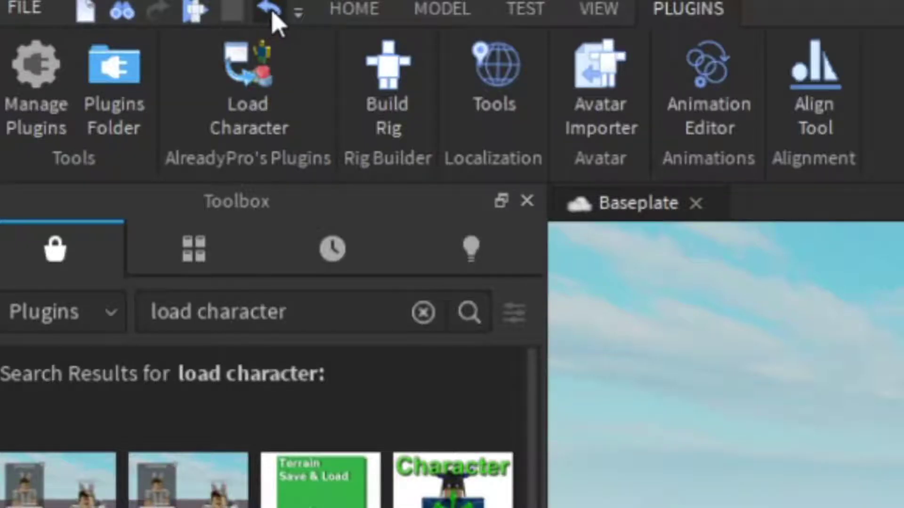
Undo the last change to the character, redo it, and check the model's parts in the Explorer.
left_click(268, 12)
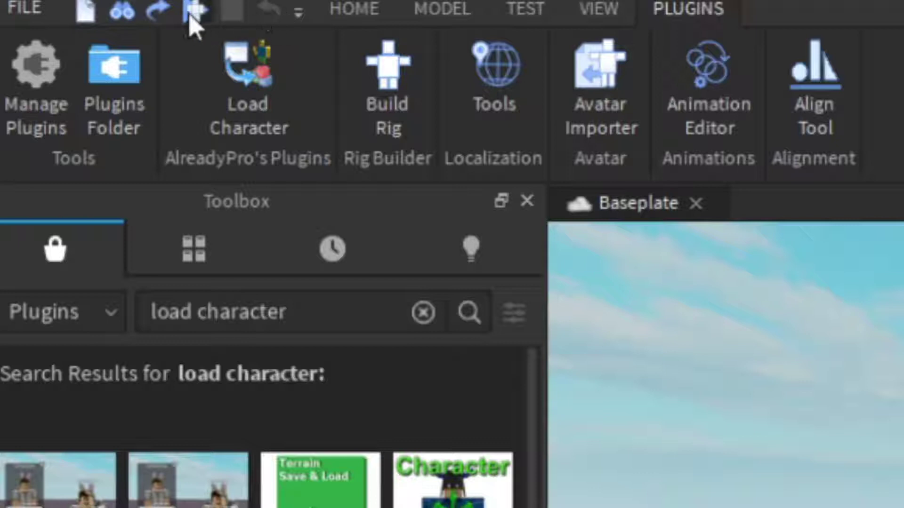
left_click(160, 11)
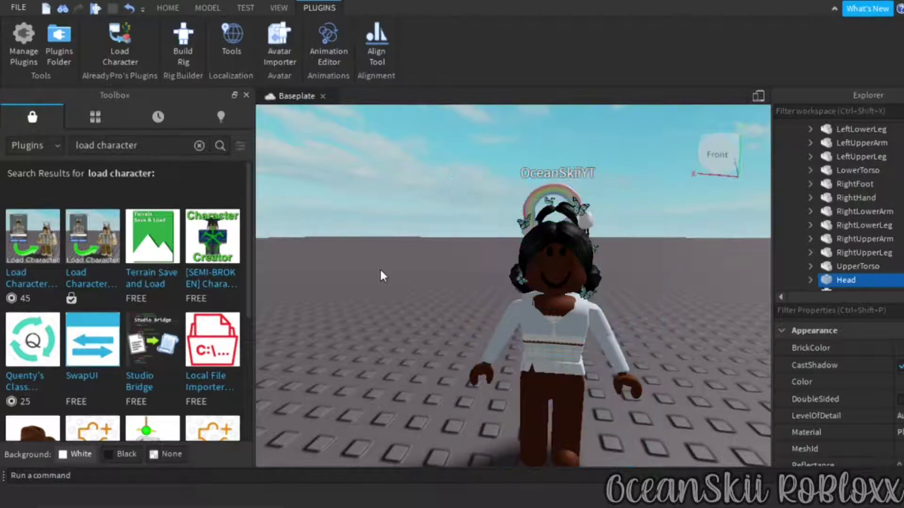
scroll(900, 254, "up", 8)
scroll(900, 238, "down", 5)
scroll(875, 238, "up", 2)
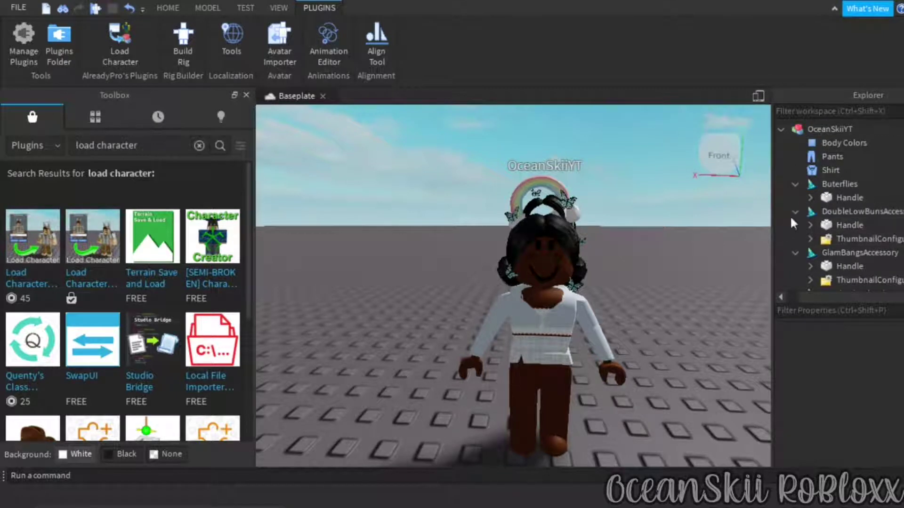
scroll(887, 200, "up", 8)
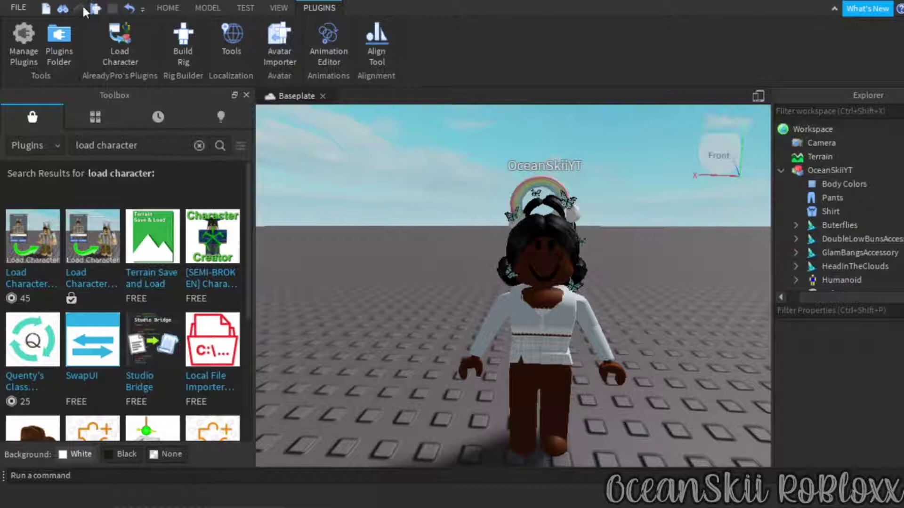
Focus on the character in the scene, expand its model in the Explorer and select its Shirt.
left_click(529, 210)
key("f")
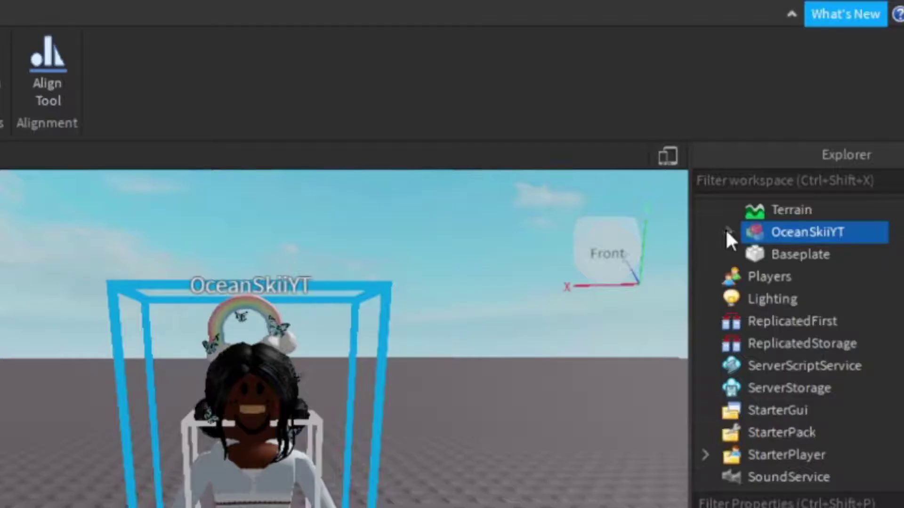
left_click(727, 231)
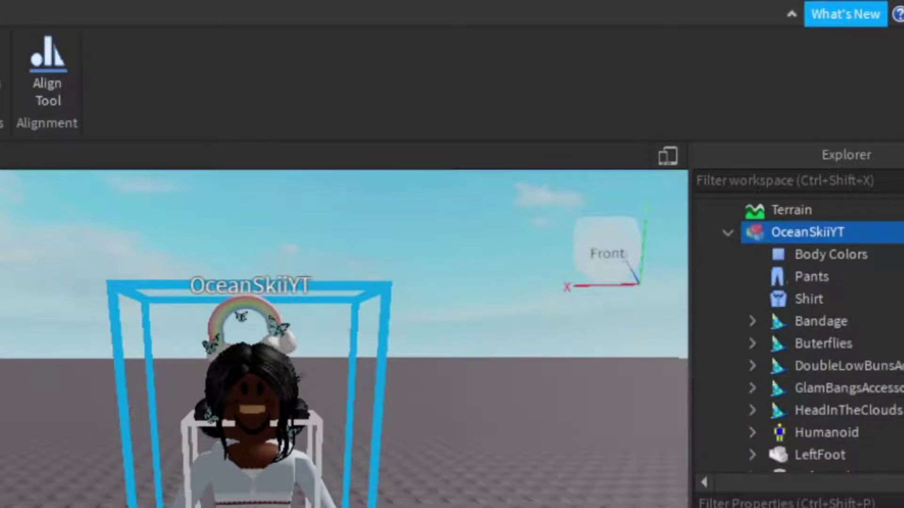
scroll(811, 259, "down", 1)
left_click(797, 276)
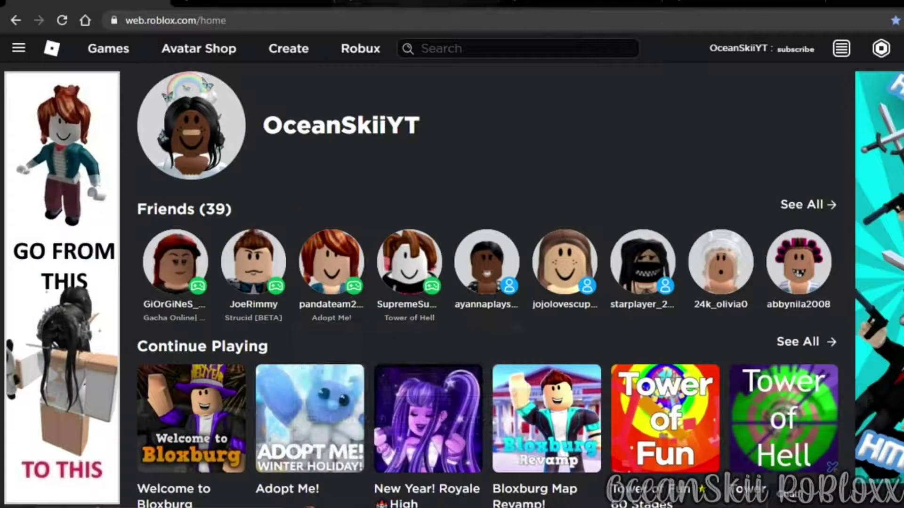
Switch to the Roblox website in the browser and bring up the cherry-print shirt's catalog page.
left_click(241, 2)
left_click(394, 2)
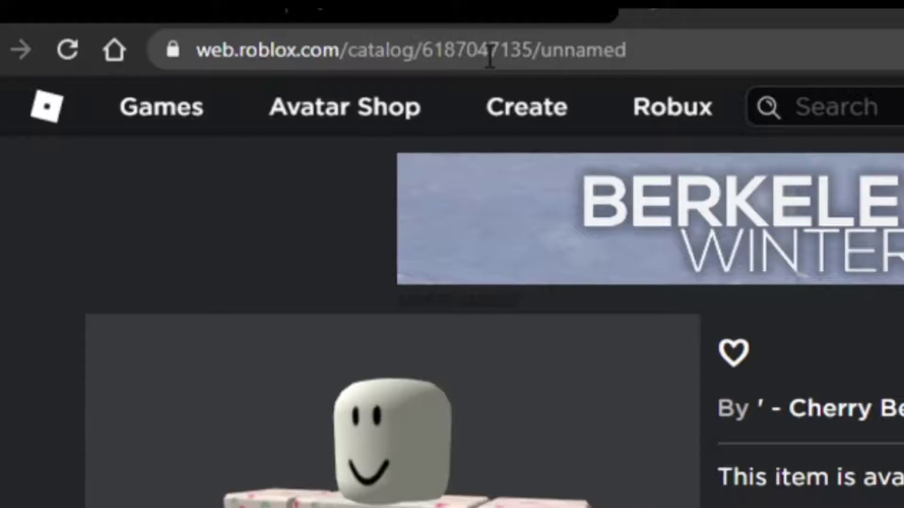
left_click(288, 21)
left_click(526, 52)
key("Left")
key("Left")
key("Left")
key("Left")
key("Left")
key("Left")
key("Left")
key("Left")
key("Left")
key("Left")
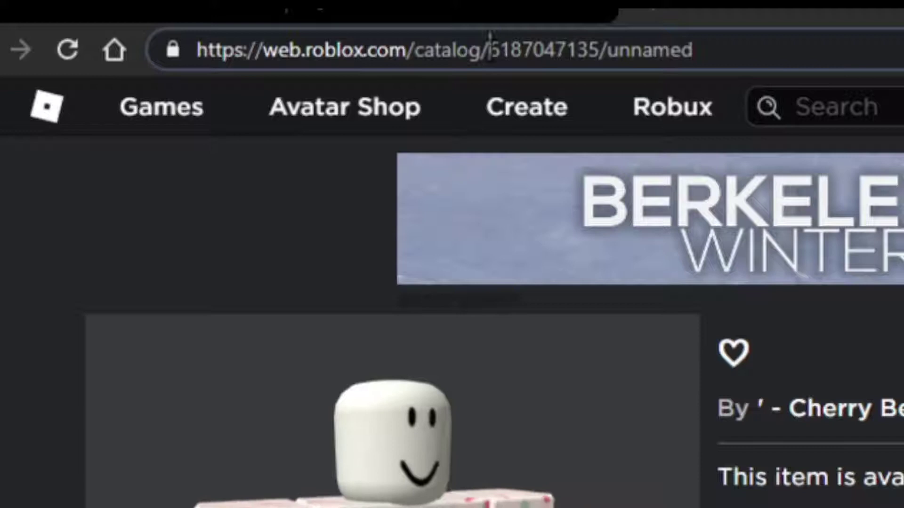
key("shift+Right")
key("shift+Right")
key("shift+Right")
key("shift+Right")
left_click_drag(537, 51, 598, 52)
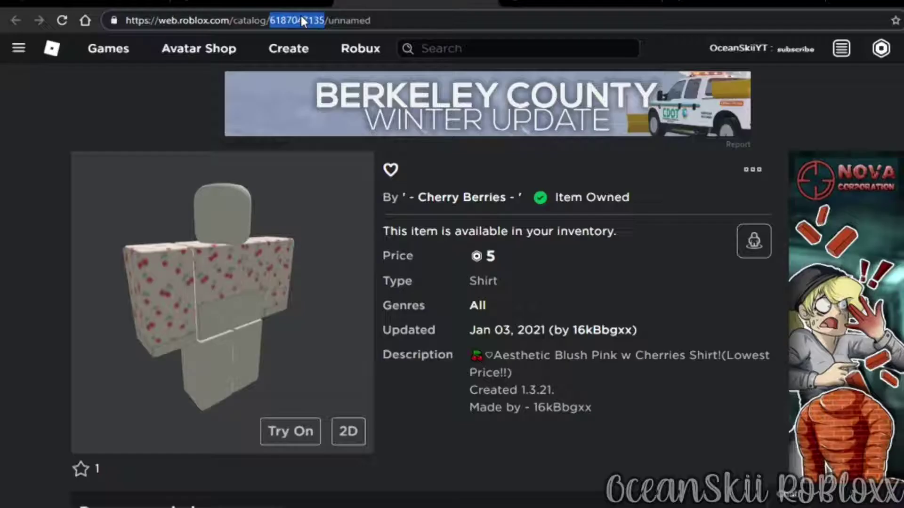
right_click(550, 47)
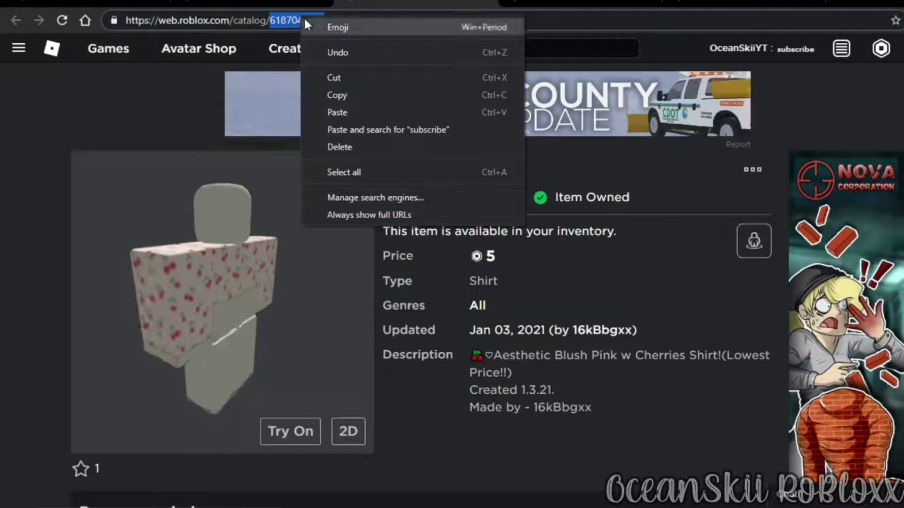
left_click(356, 97)
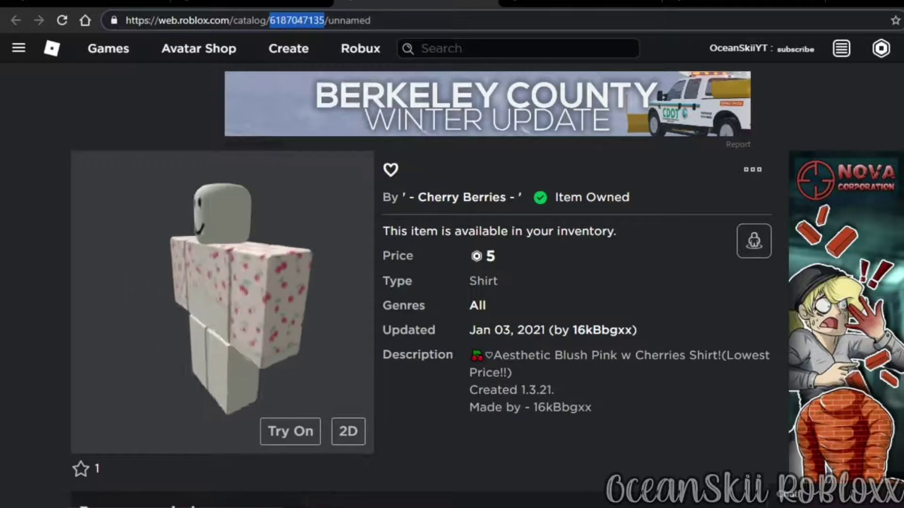
right_click_drag(566, 250, 566, 250)
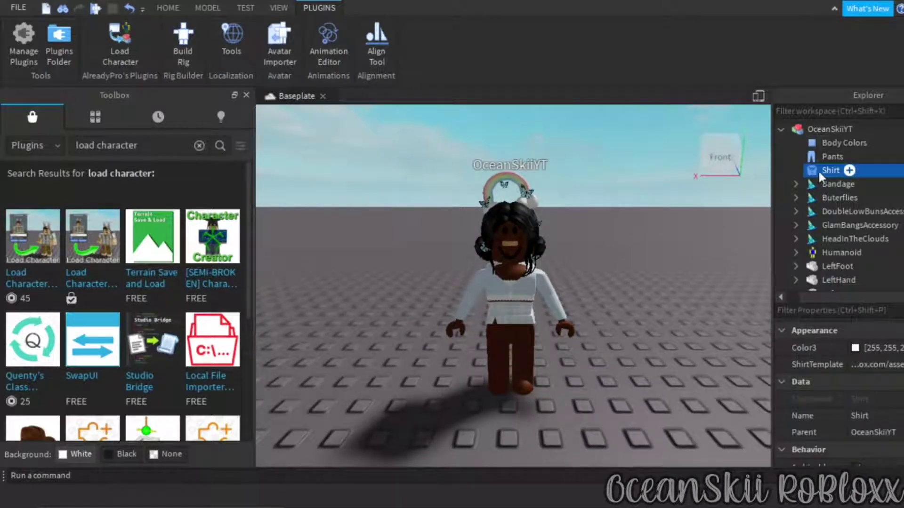
left_click(876, 364)
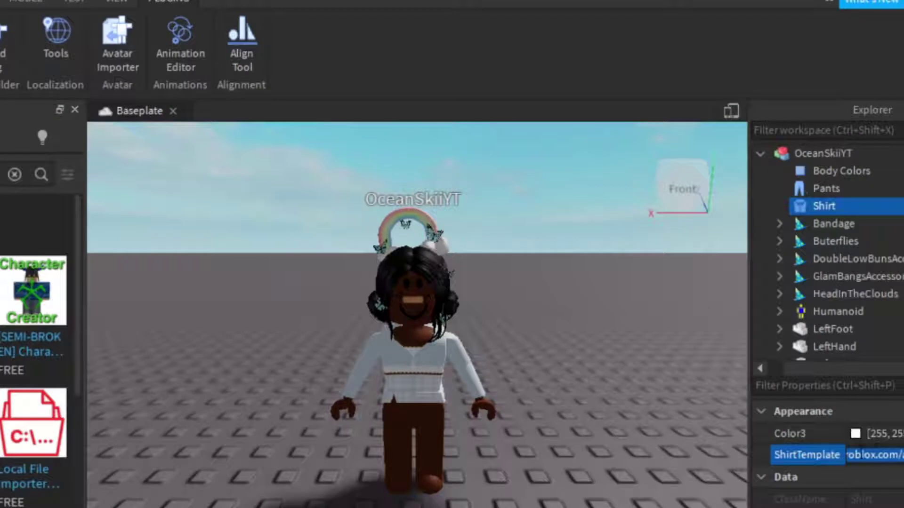
key("BackSpace")
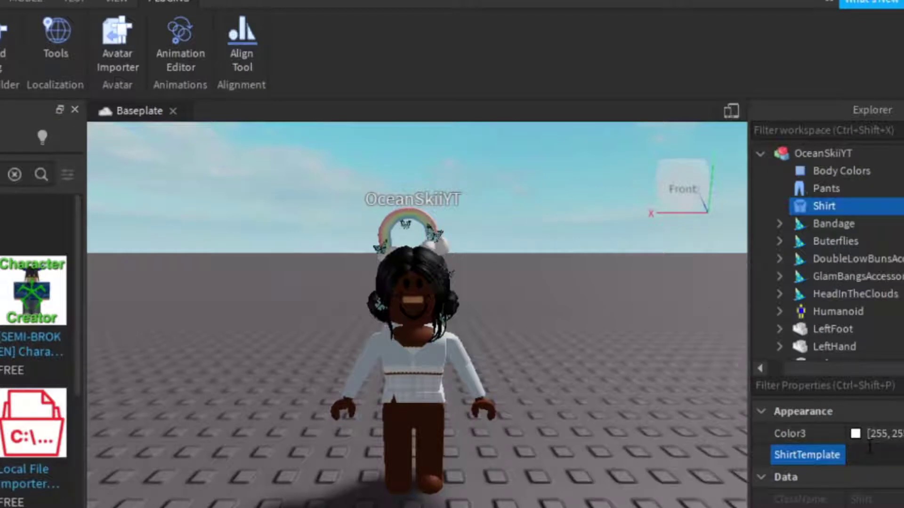
key("Return")
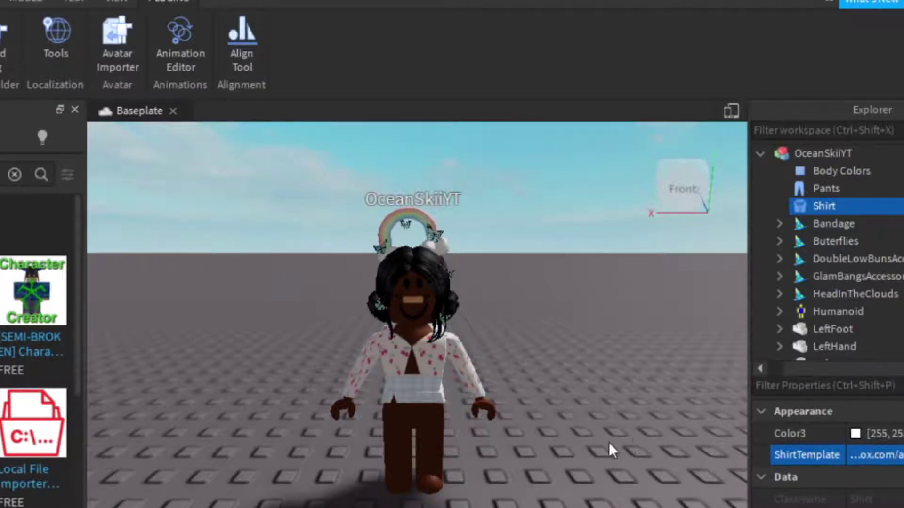
View the character in its shirt from the front and undo the ShirtTemplate change.
right_click_drag(609, 444, 607, 442)
right_click_drag(549, 428, 550, 425)
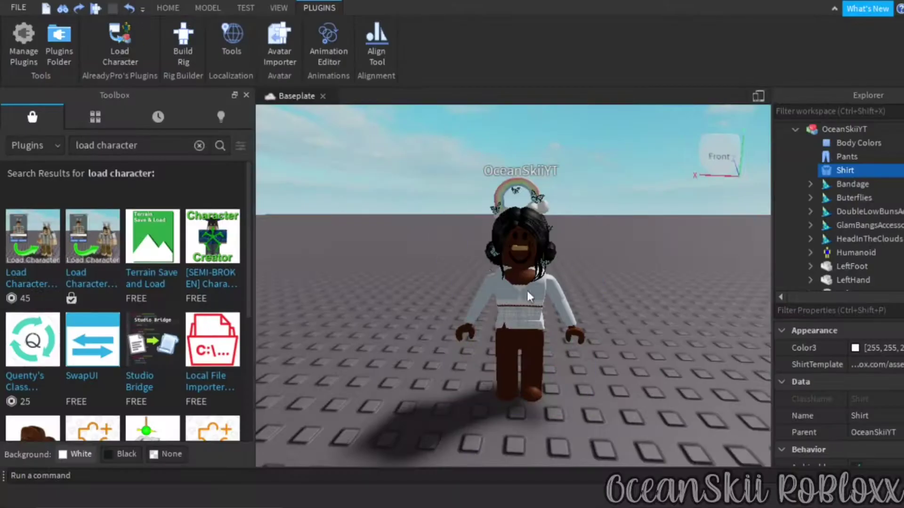
scroll(537, 301, "up", 2)
scroll(539, 302, "down", 2)
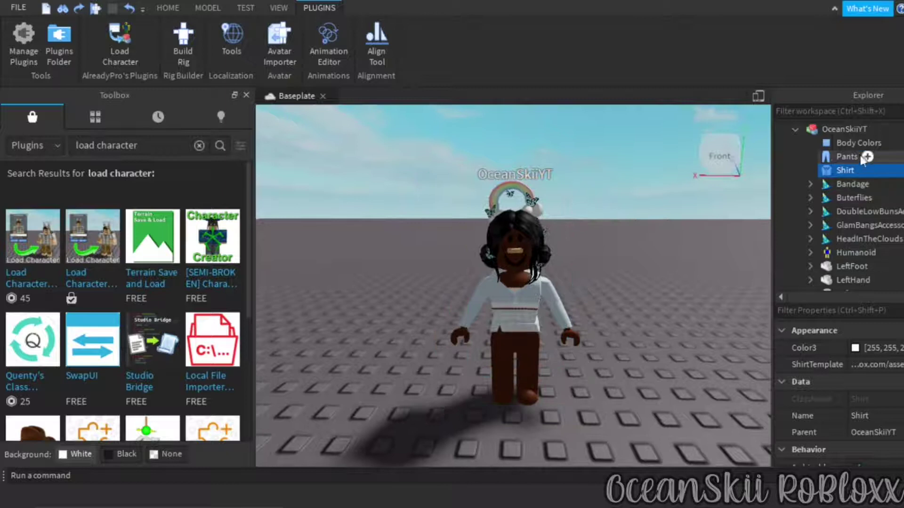
left_click(842, 157)
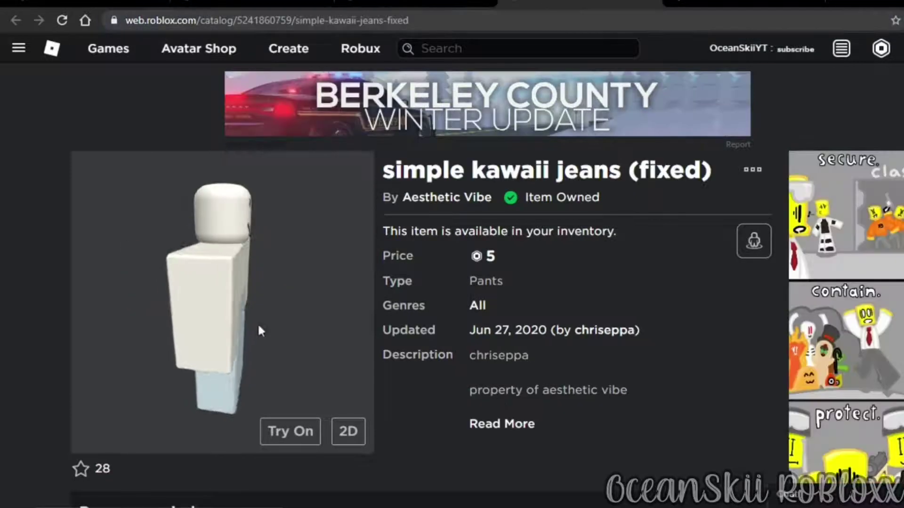
right_click_drag(258, 325, 219, 346)
left_click(248, 270)
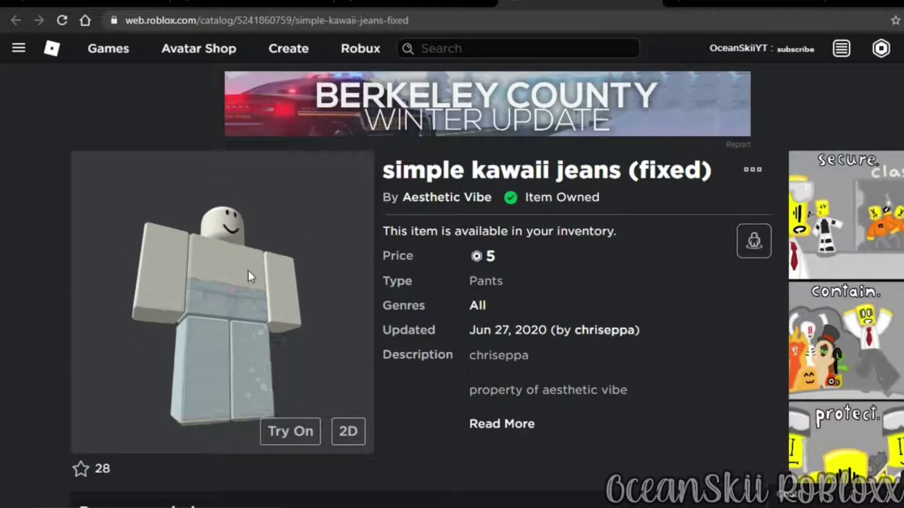
left_click(274, 20)
double_click(279, 20)
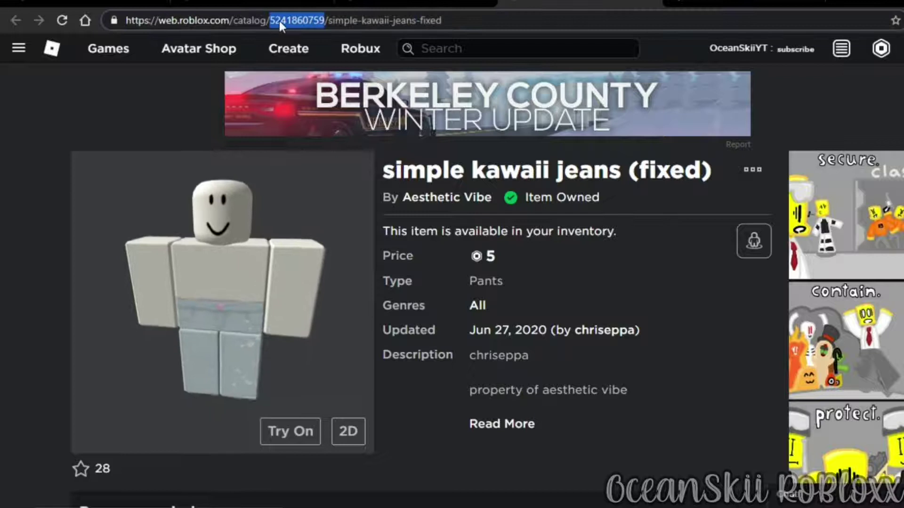
right_click(278, 20)
left_click(318, 96)
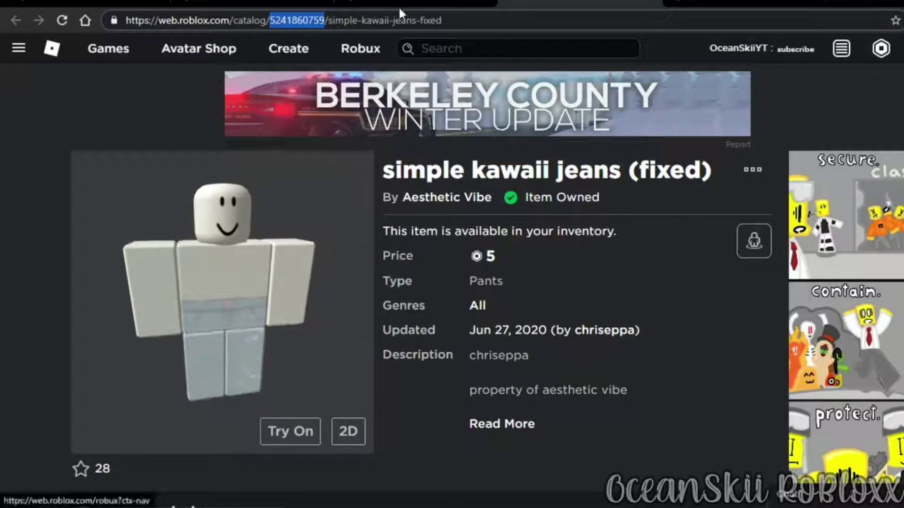
left_click(584, 507)
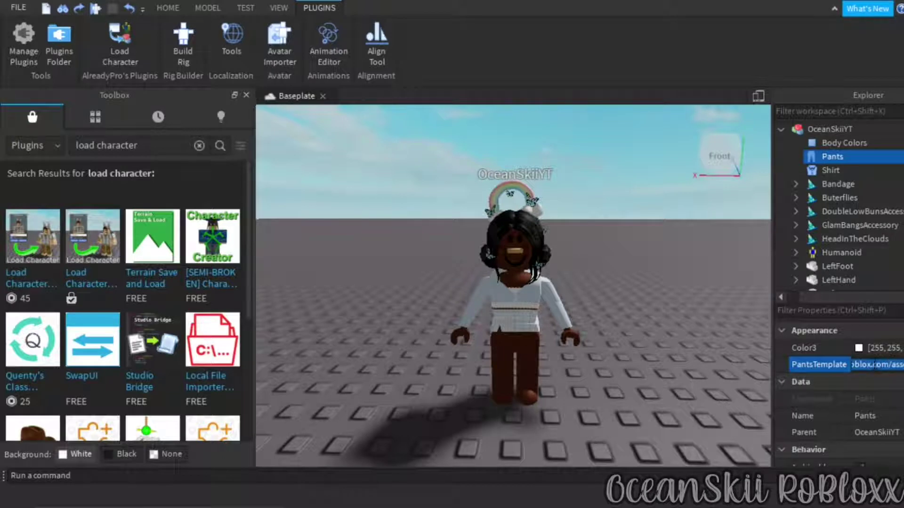
key("BackSpace")
key("Return")
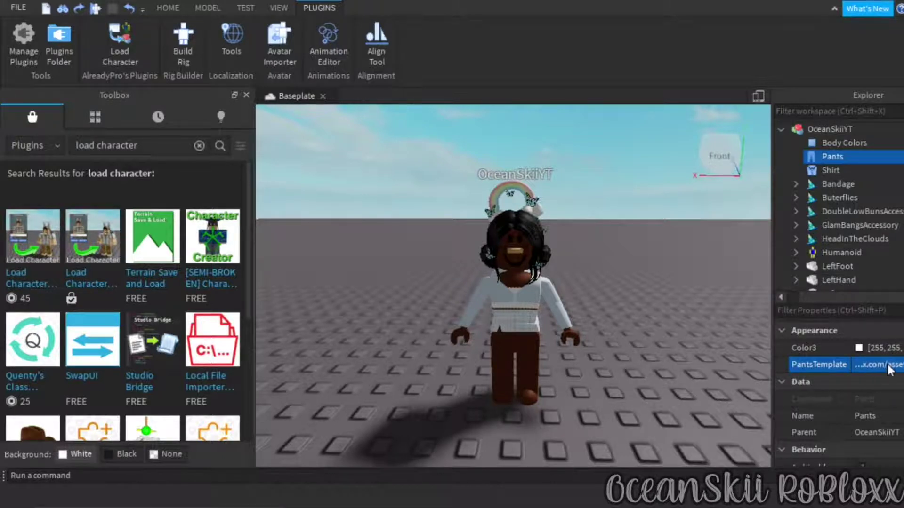
left_click(129, 3)
right_click_drag(599, 349, 600, 352)
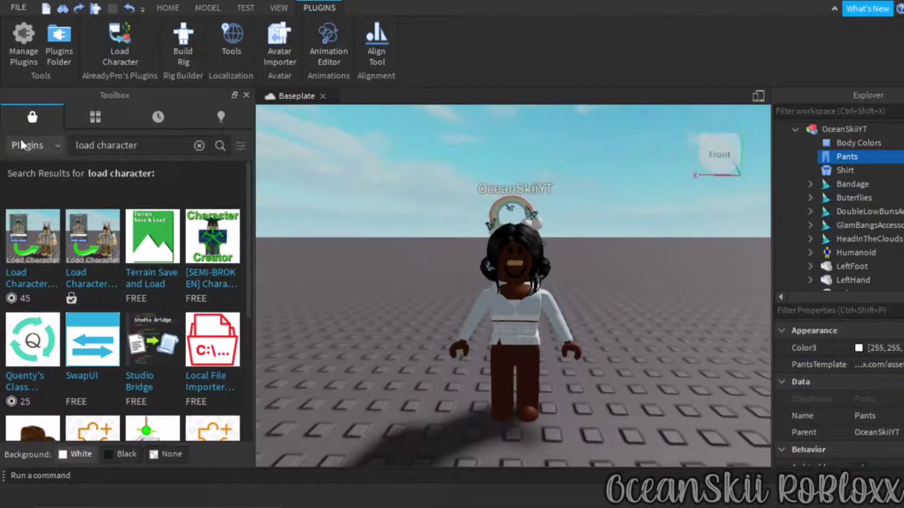
Change the Toolbox category from Plugins to Models and get ready to search it.
left_click(45, 145)
left_click(49, 166)
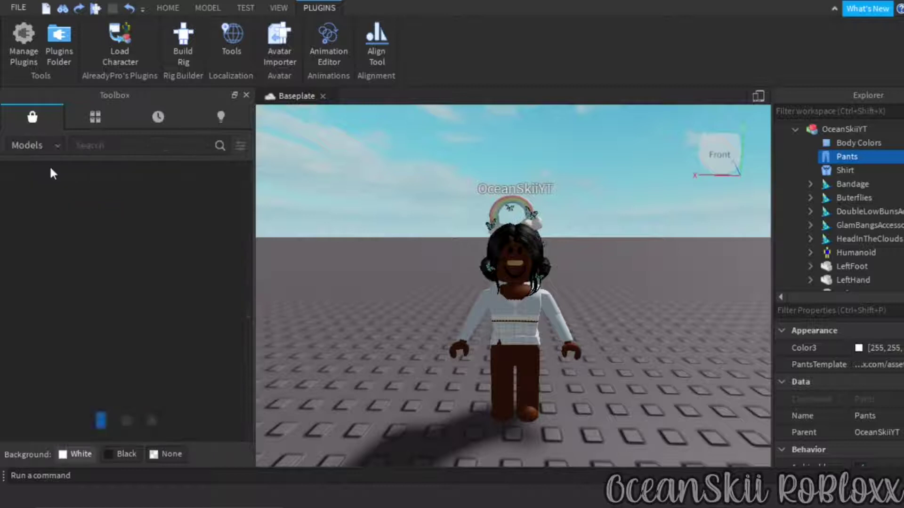
left_click(117, 143)
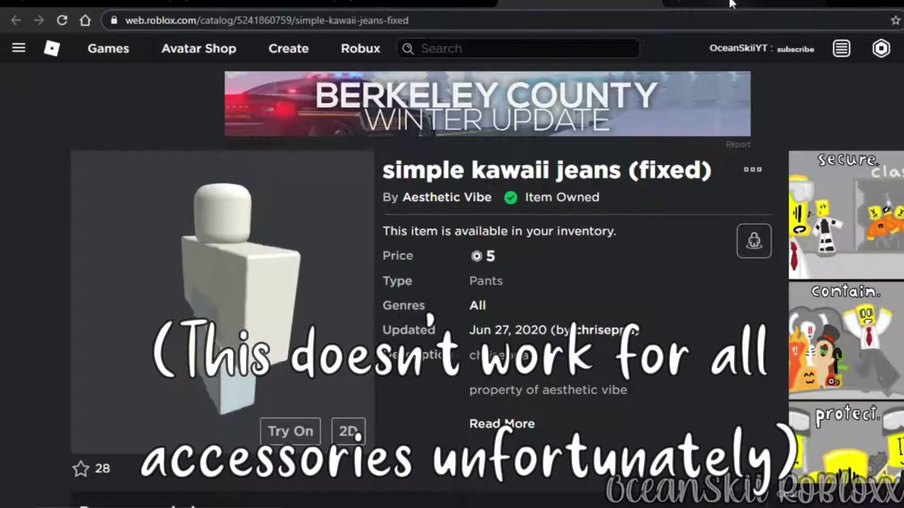
Switch to the browser, bring up the Pom poms accessory's catalog page and copy the item's title.
left_click(251, 3)
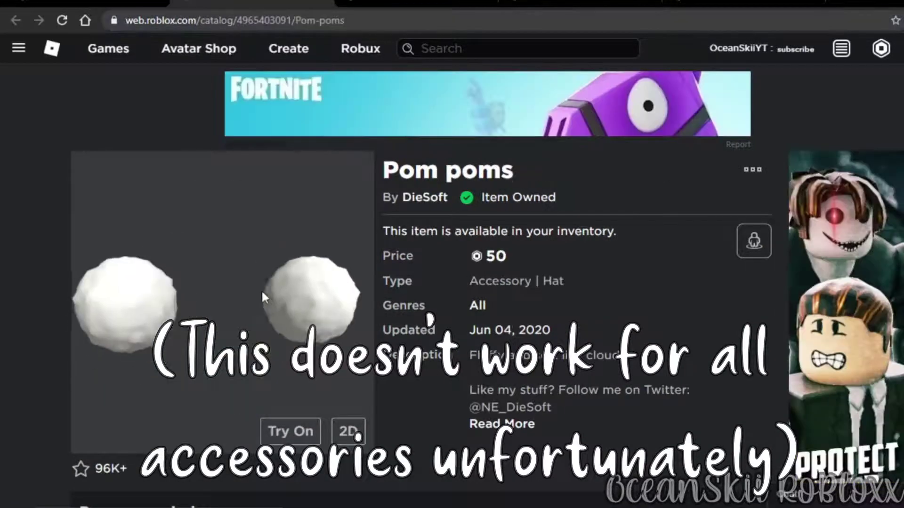
left_click_drag(518, 173, 380, 183)
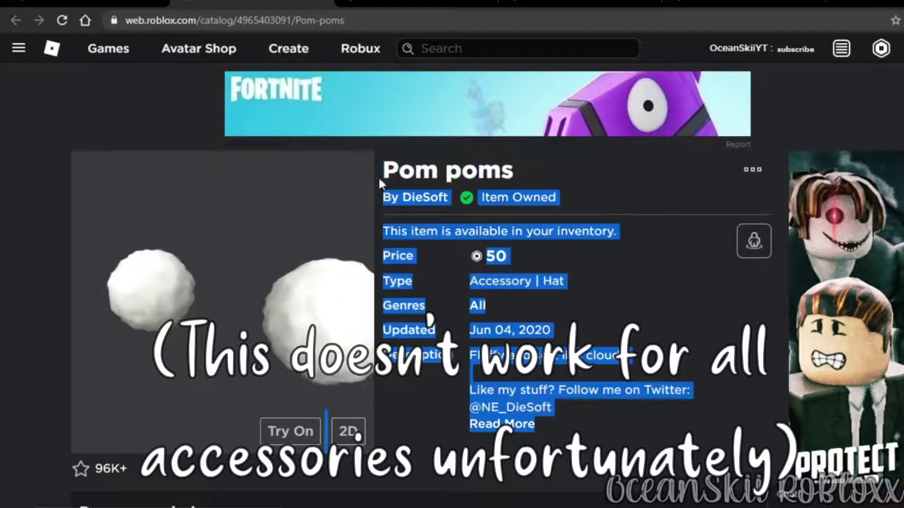
left_click(556, 172)
left_click_drag(559, 175, 382, 169)
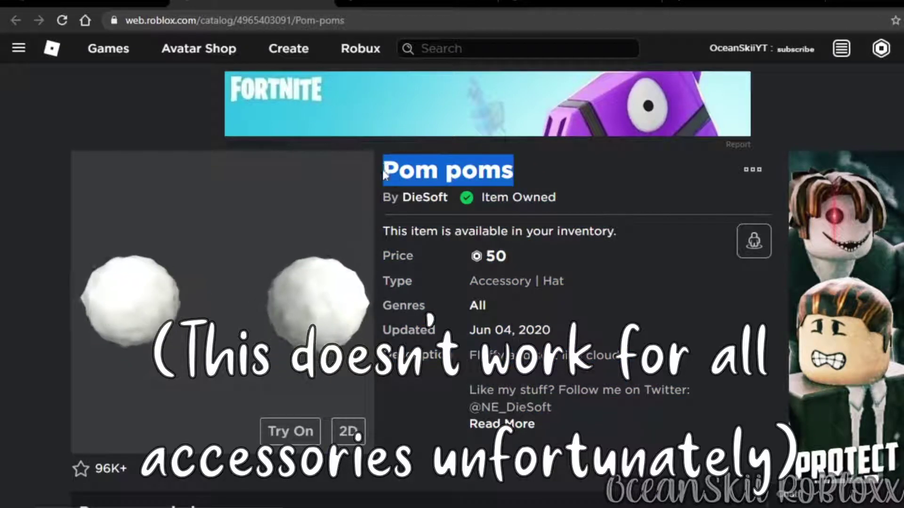
right_click(383, 170)
left_click(407, 182)
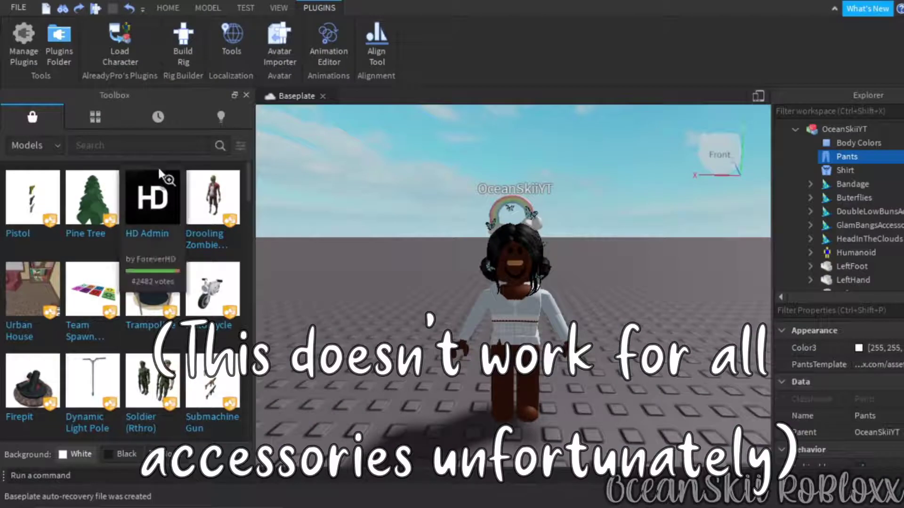
Back in Roblox Studio, search the Toolbox models for "Pom poms".
left_click(138, 151)
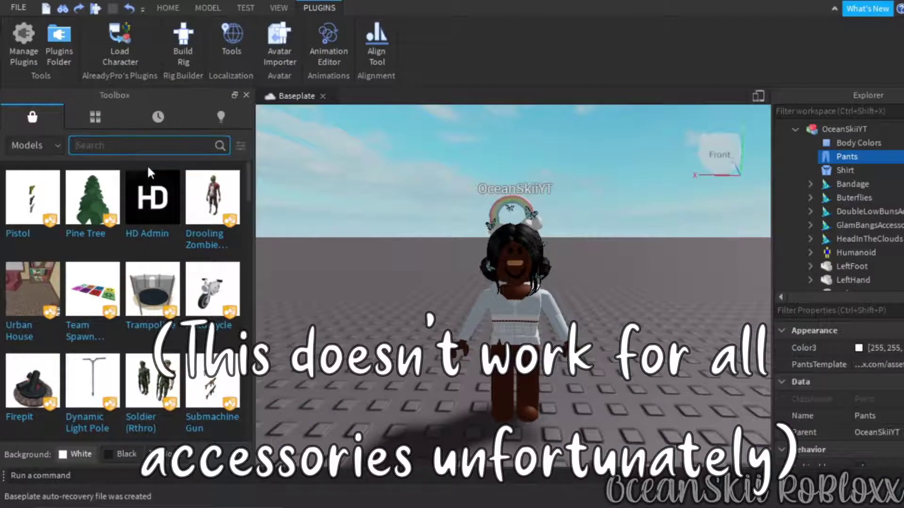
key("ctrl+v")
key("Return")
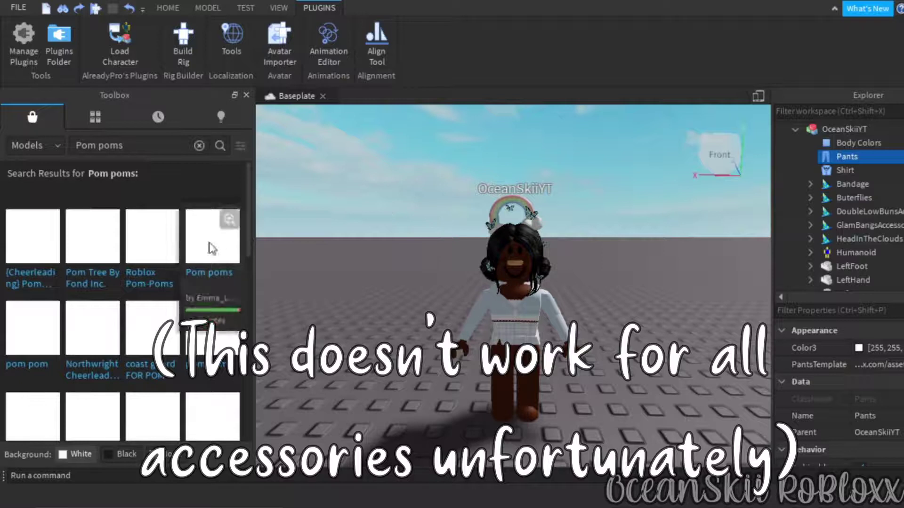
Look through the Pom poms models in the Toolbox for one matching the catalog accessory.
scroll(214, 250, "down", 2)
scroll(213, 249, "down", 6)
scroll(214, 249, "up", 3)
scroll(213, 248, "down", 10)
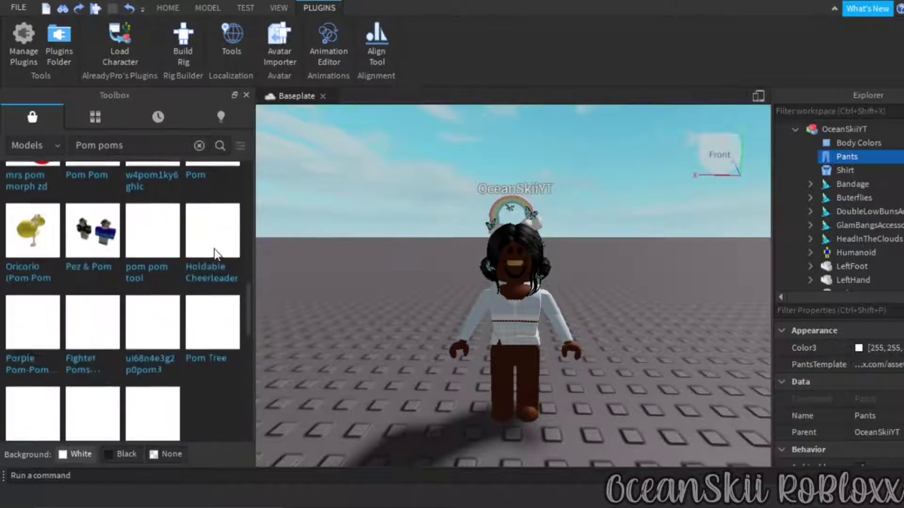
scroll(214, 250, "up", 1)
scroll(213, 250, "up", 10)
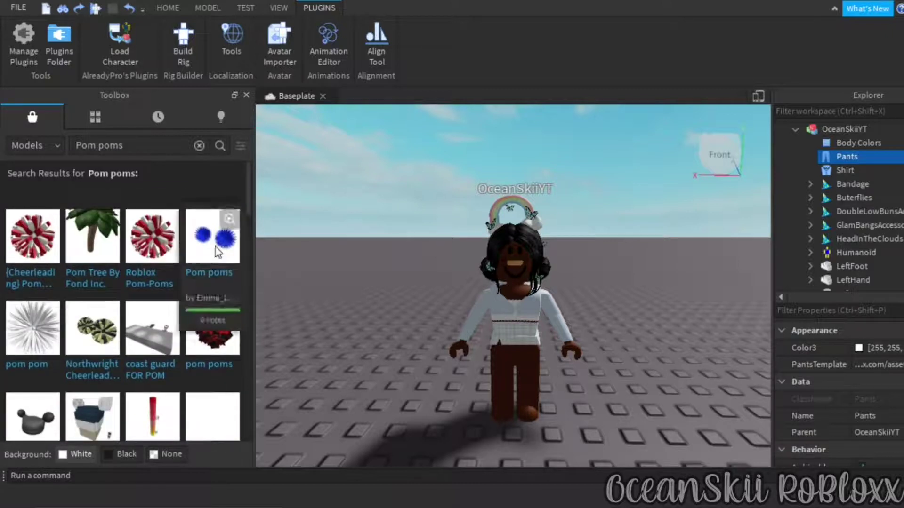
scroll(251, 184, "down", 1)
scroll(251, 184, "up", 1)
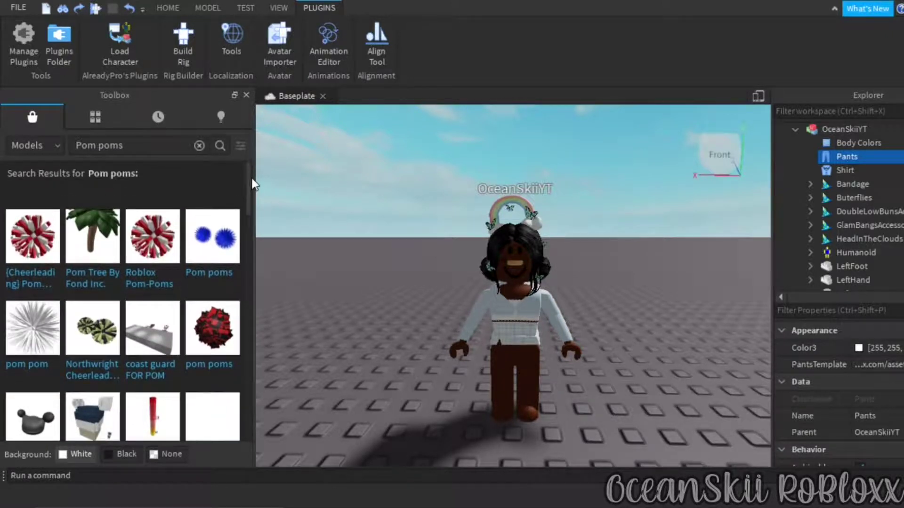
Clear the Toolbox search text, switch to the browser and copy the title "Double Buns in Black" from the hair's catalog page.
left_click(430, 267)
left_click_drag(123, 145, 64, 147)
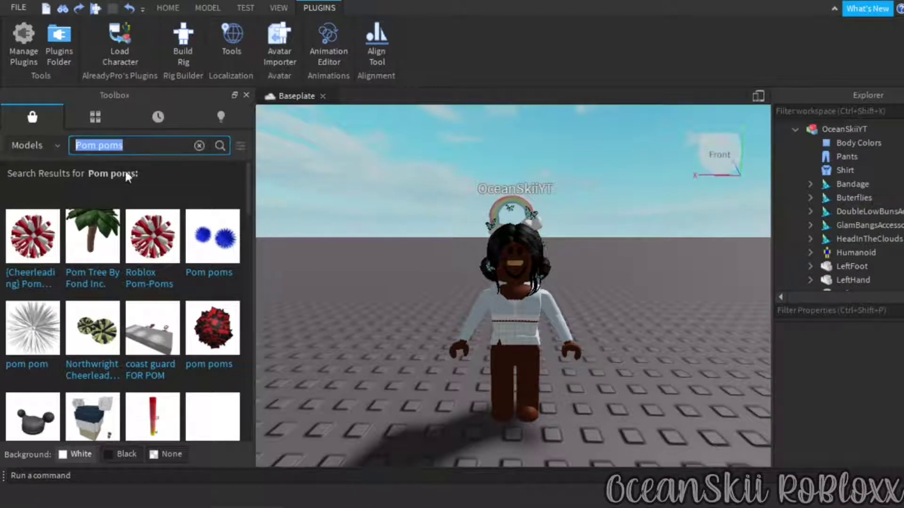
key("BackSpace")
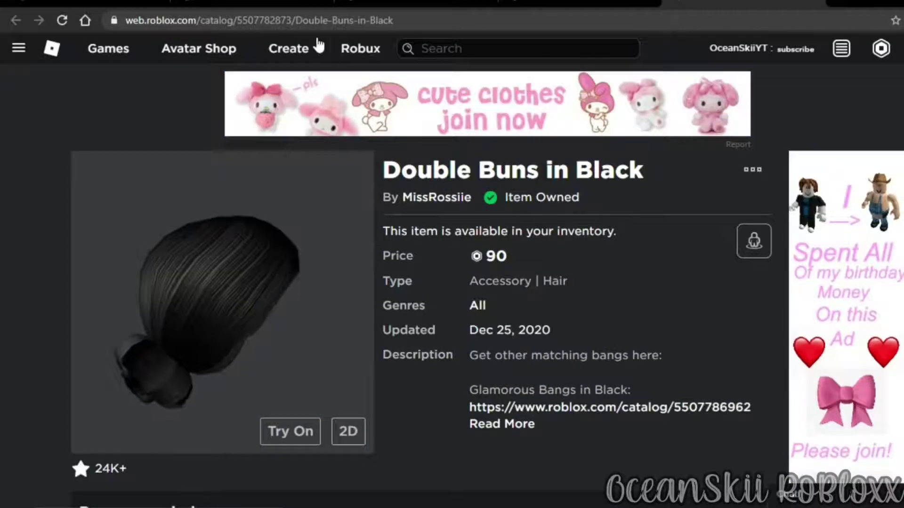
left_click_drag(644, 171, 383, 175)
right_click(392, 189)
left_click(405, 195)
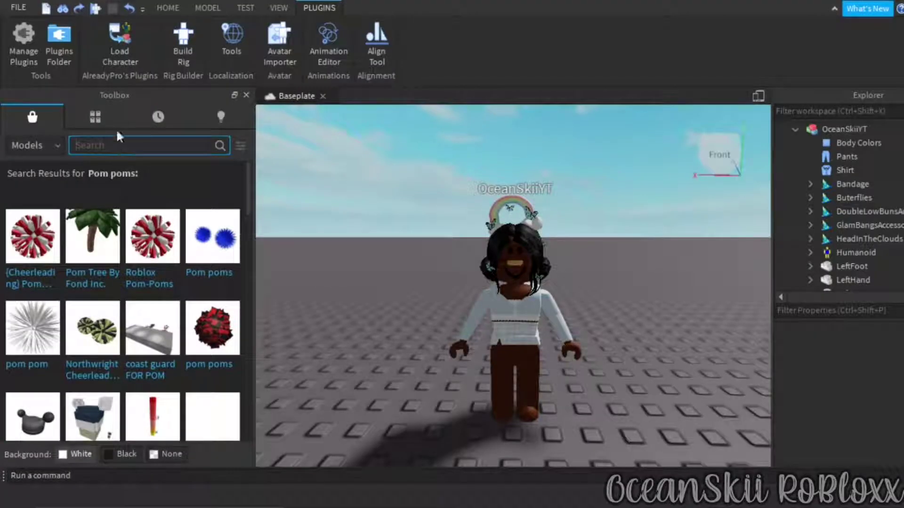
Search the Toolbox models in Roblox Studio for "Double Buns in Black", check the hair models and clear the search.
key("ctrl+v")
key("Return")
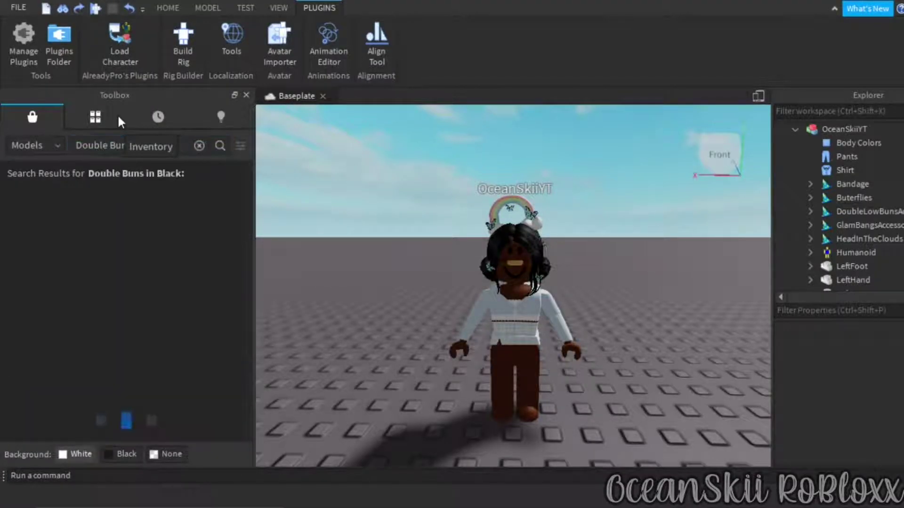
mouse_move(113, 245)
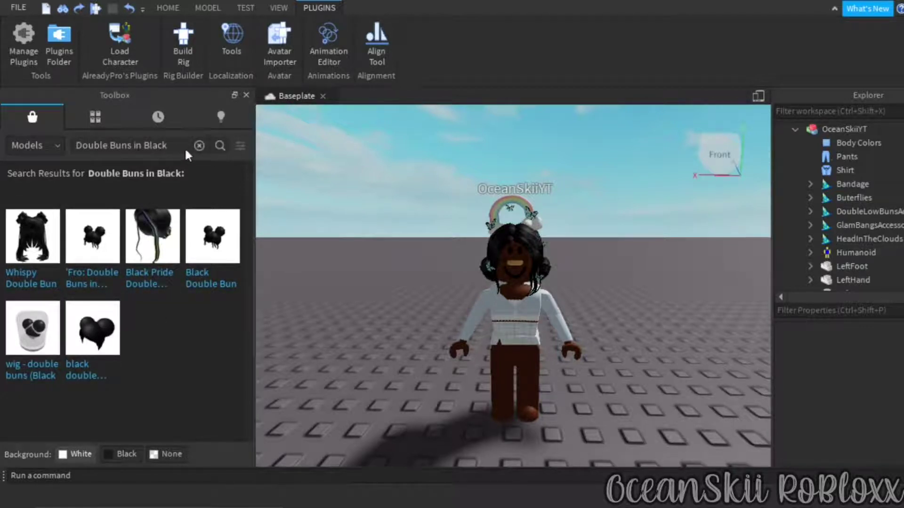
key("BackSpace")
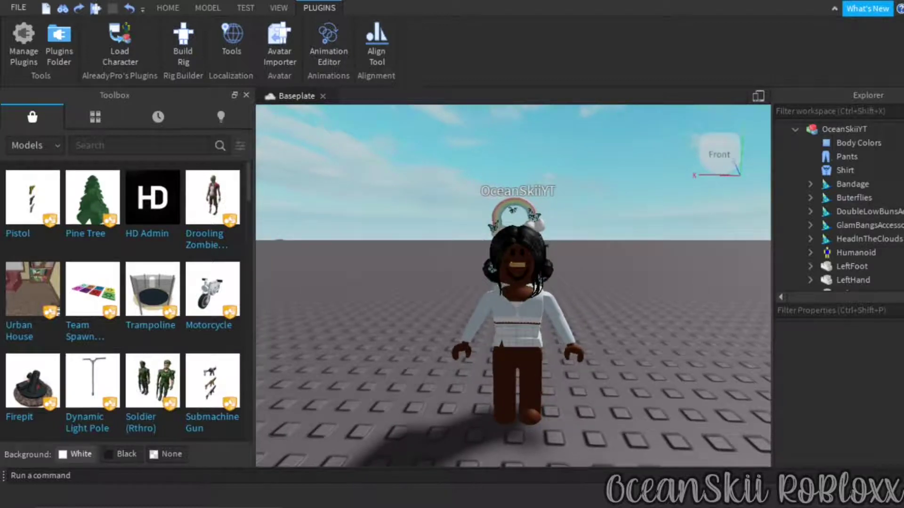
Expand the character's Head in the Explorer and bring its face object into view.
scroll(838, 202, "down", 3)
scroll(838, 202, "up", 2)
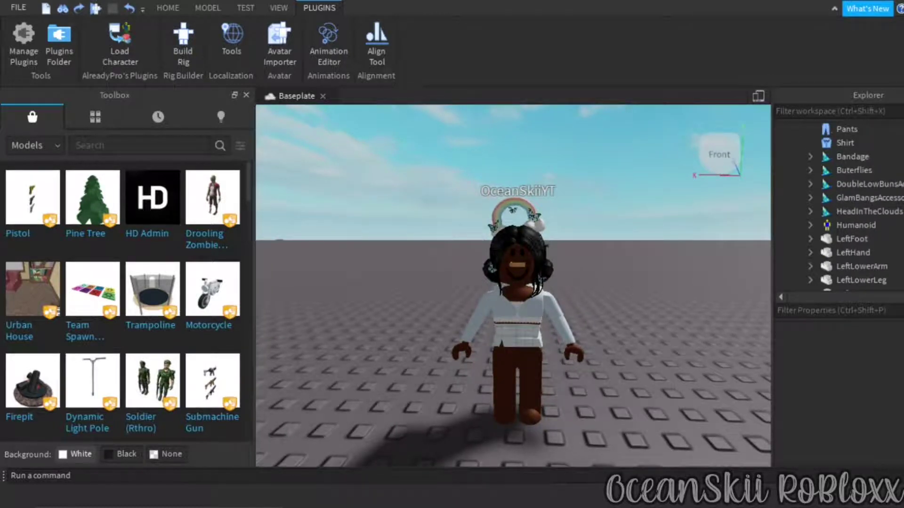
scroll(777, 176, "down", 6)
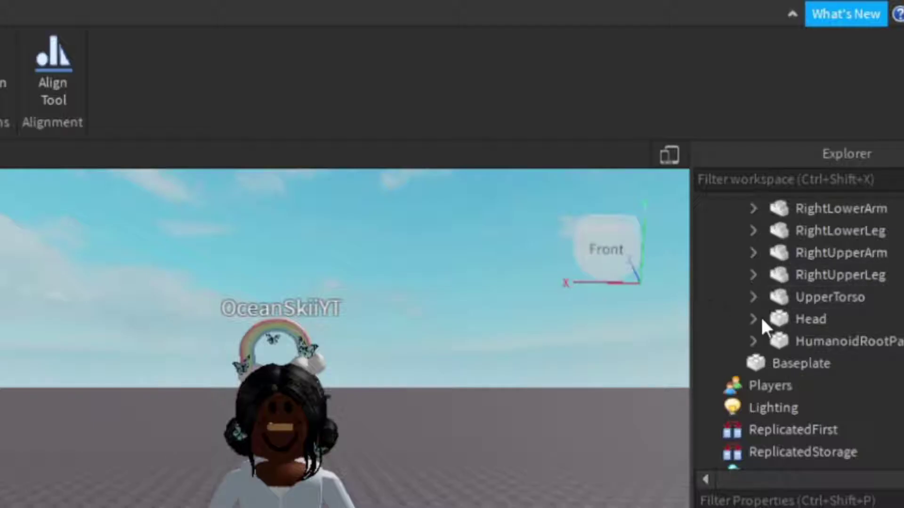
left_click(810, 197)
scroll(805, 221, "down", 2)
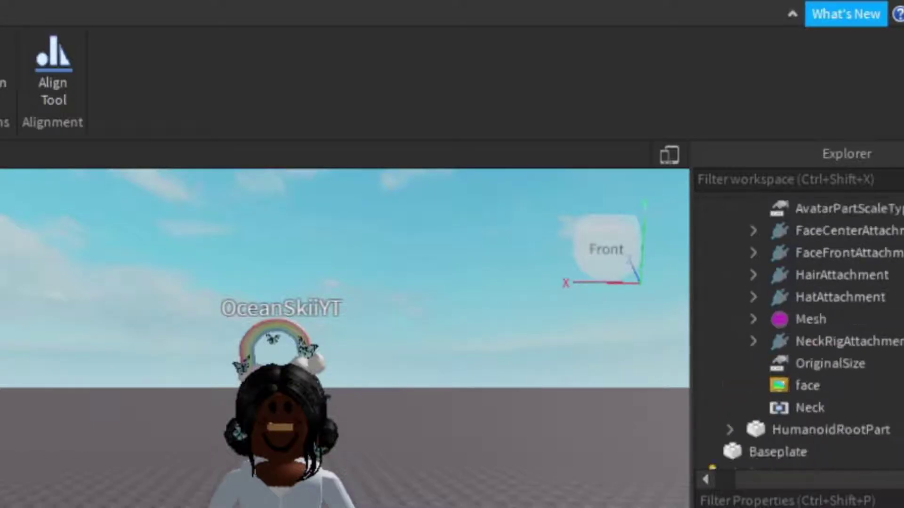
Remove the face object from the character's Head in the Explorer.
scroll(782, 332, "down", 1)
scroll(828, 311, "up", 2)
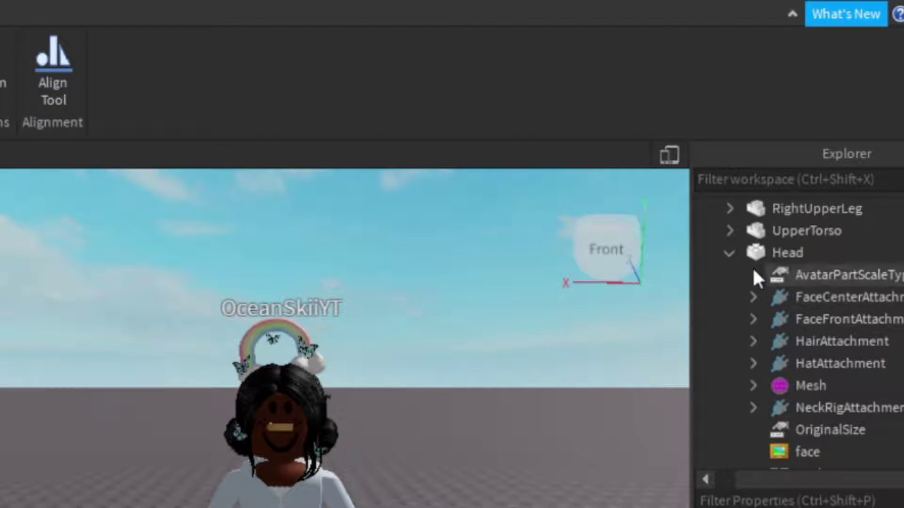
scroll(885, 301, "down", 2)
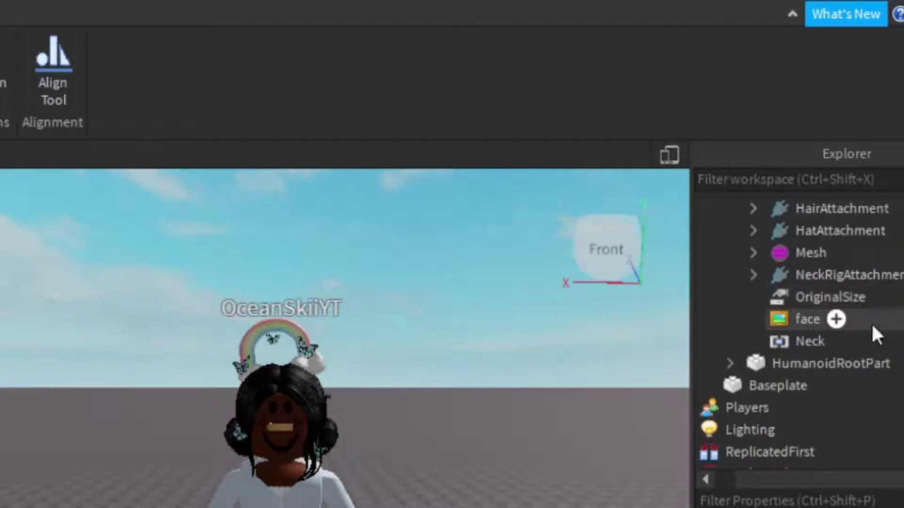
right_click(787, 316)
left_click(789, 297)
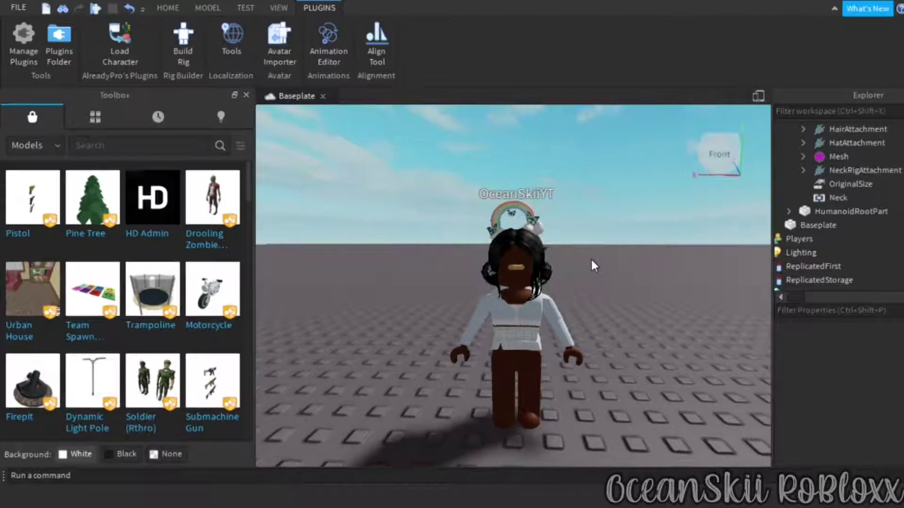
right_click_drag(591, 260, 569, 271)
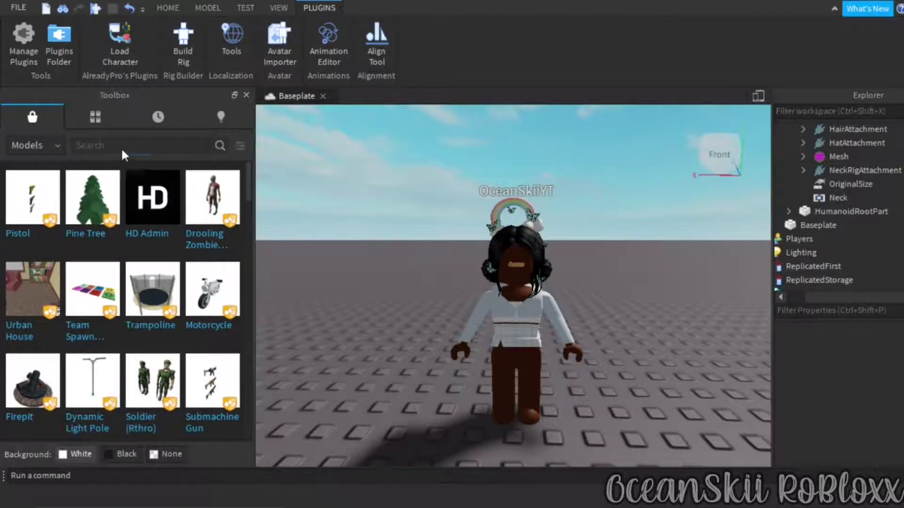
Search the Toolbox models for "super happy face" and place the first Super Super Happy Face block beside the avatar.
type("super hap")
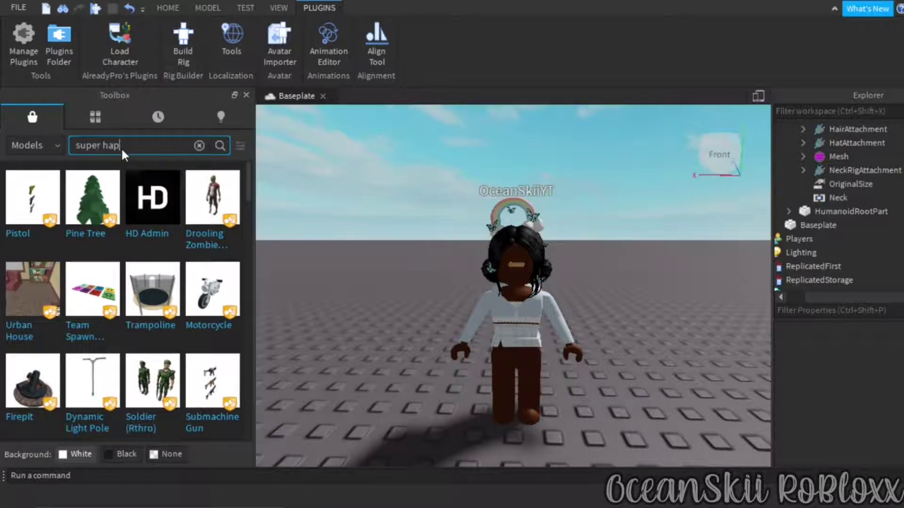
type("py face")
key("Return")
right_click_drag(451, 226, 444, 221)
left_click_drag(33, 230, 564, 394)
right_click_drag(566, 396, 585, 374)
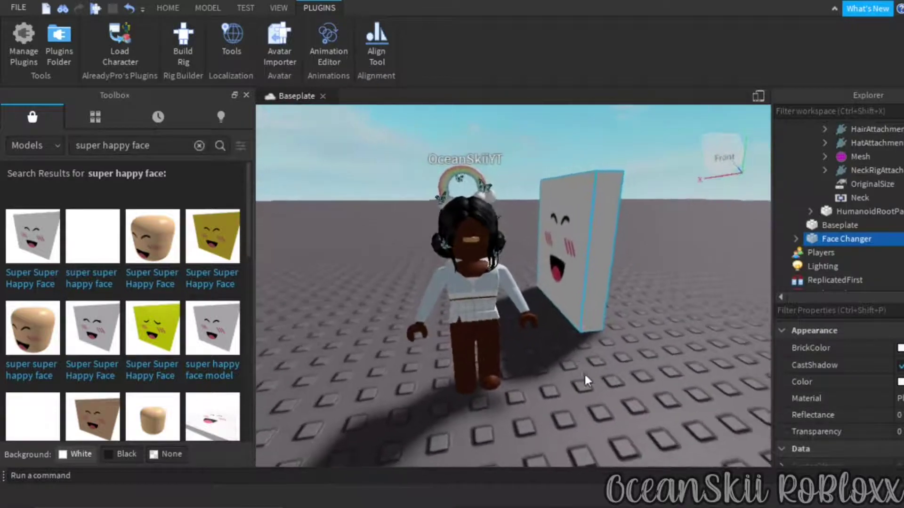
Expand the inserted Face Changer block in the Explorer and cut its Decal.
scroll(847, 208, "down", 2)
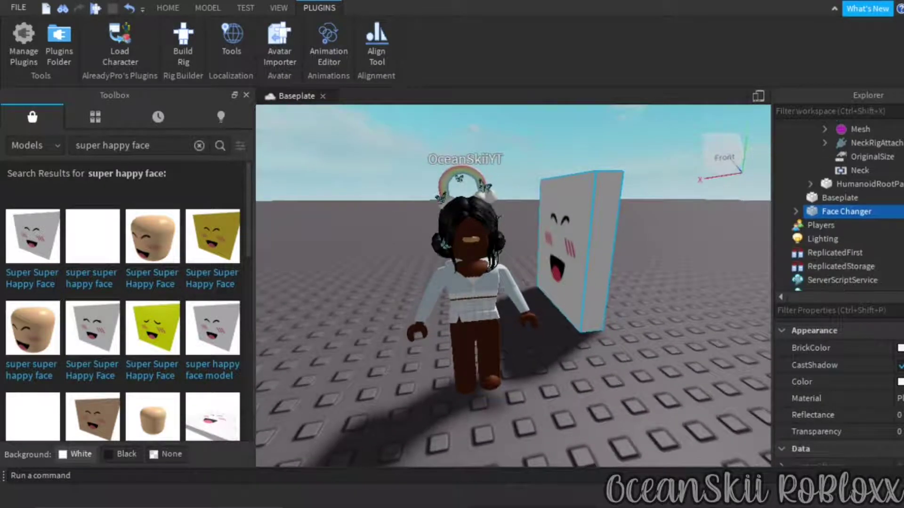
left_click(795, 211)
scroll(838, 211, "down", 3)
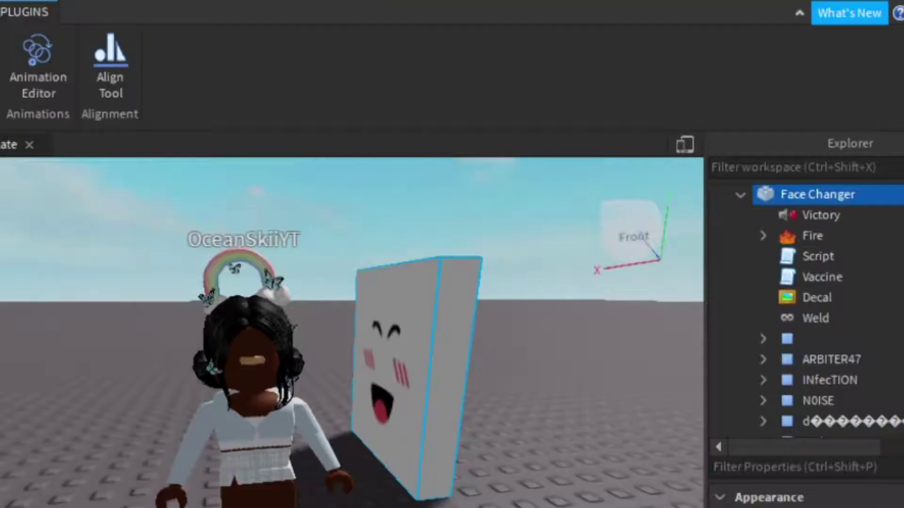
left_click(826, 196)
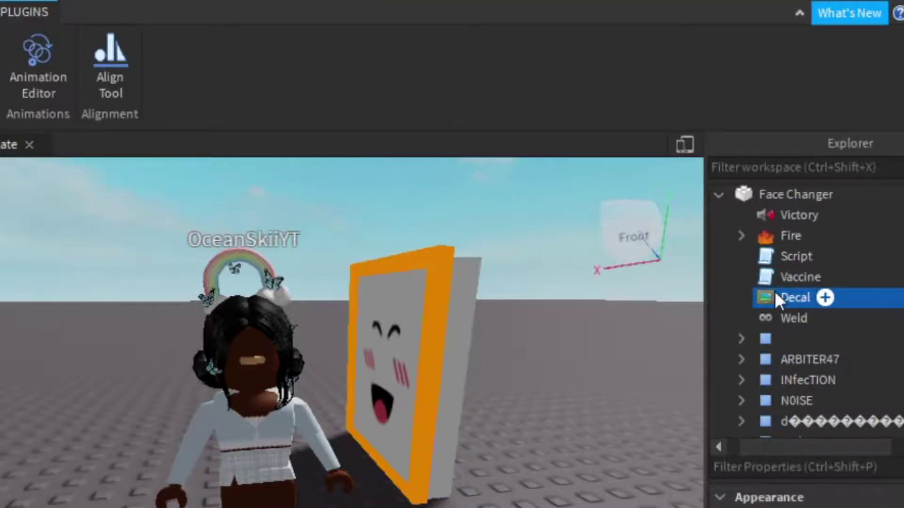
right_click(775, 299)
left_click(815, 9)
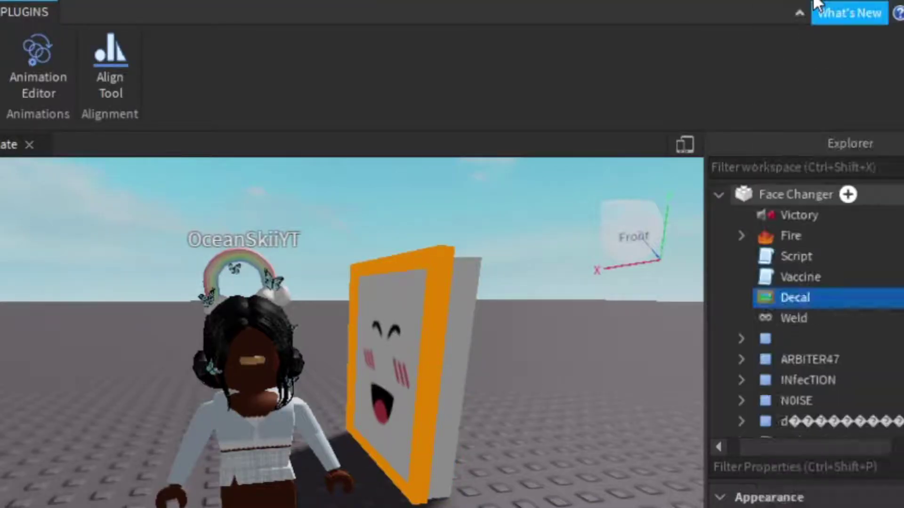
key("Delete")
right_click_drag(472, 442, 455, 449)
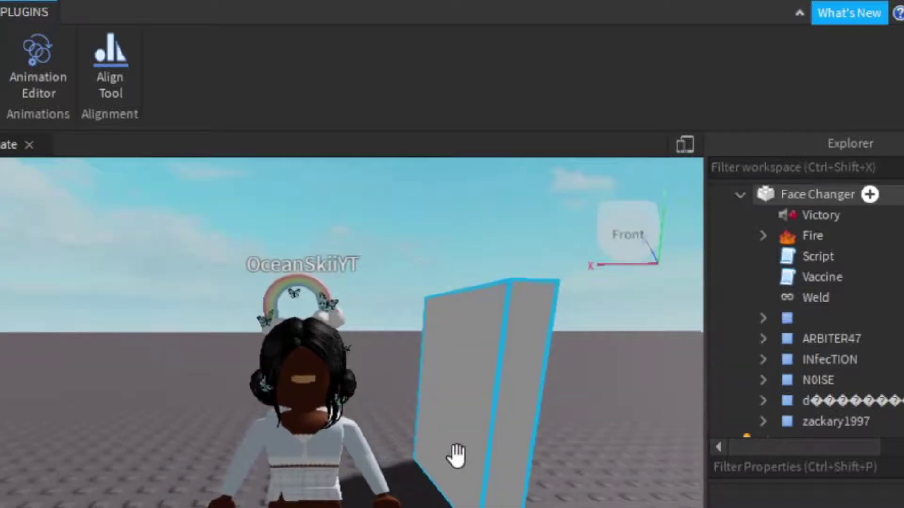
Paste the cut Decal into the character's Head as the new face.
scroll(882, 301, "up", 4)
scroll(880, 299, "up", 3)
scroll(880, 300, "down", 1)
scroll(880, 300, "up", 1)
scroll(880, 300, "down", 2)
left_click(804, 254)
right_click(803, 251)
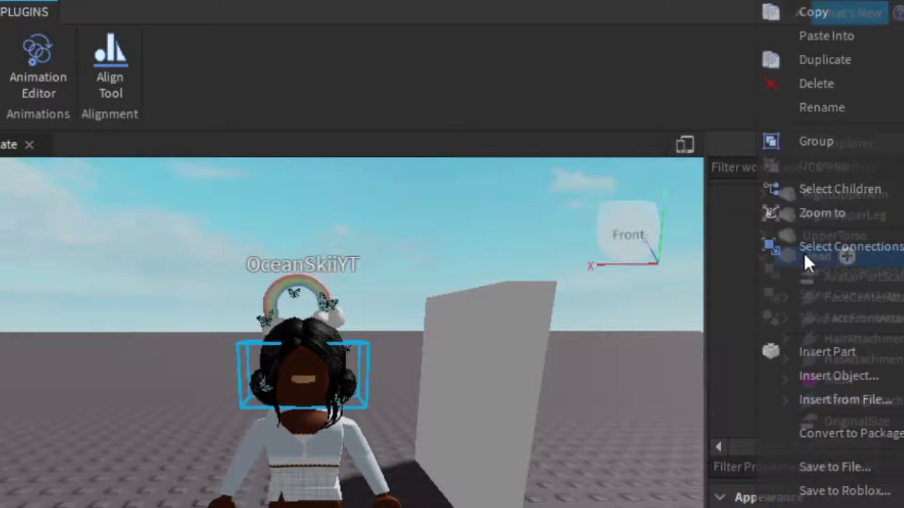
left_click(845, 38)
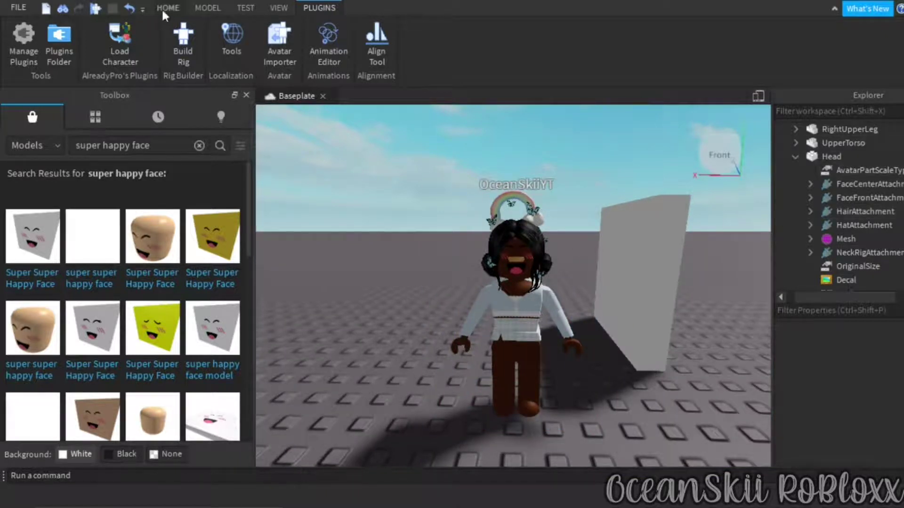
Collapse the Head and undo the face swap back to the original face, including the Face Changer block's insertion.
left_click(795, 156)
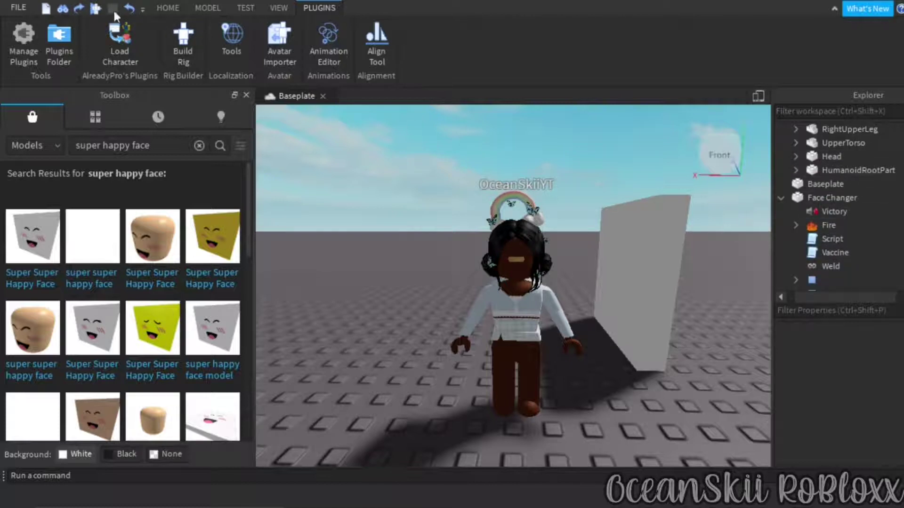
left_click(128, 9)
left_click(128, 7)
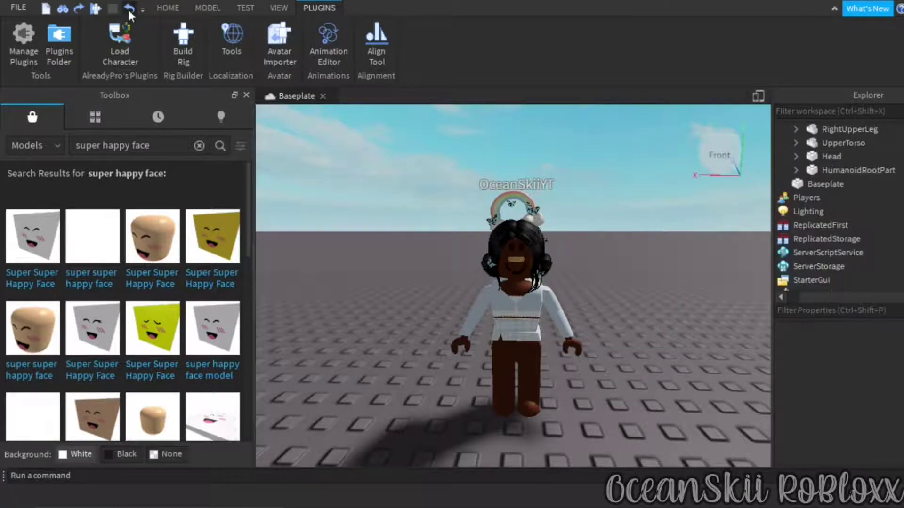
right_click_drag(566, 315, 566, 315)
right_click_drag(444, 301, 443, 303)
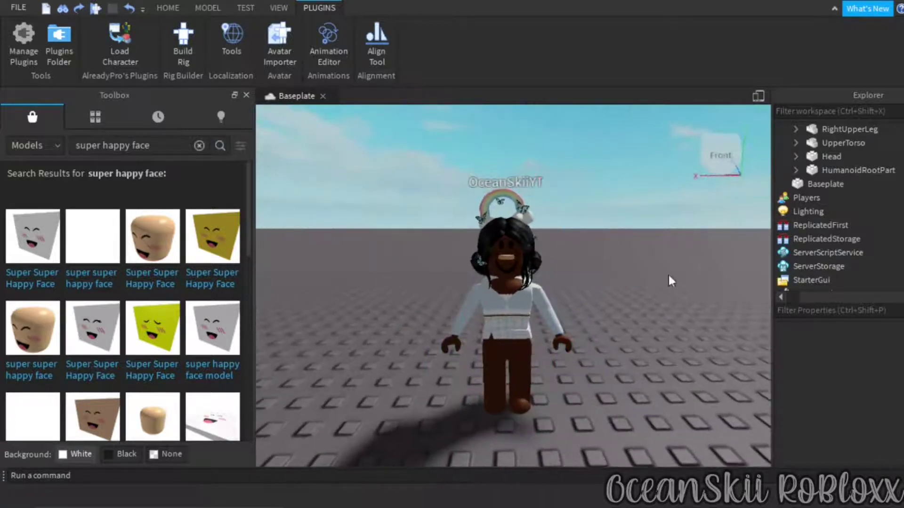
Select the character's LeftHand and LeftLowerArm together in the Explorer.
scroll(837, 202, "up", 10)
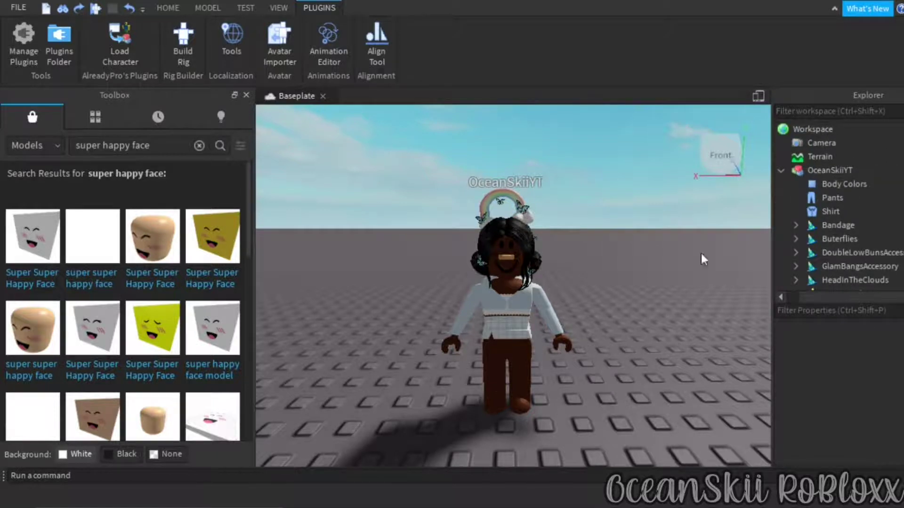
right_click_drag(550, 349, 593, 407)
scroll(838, 202, "down", 6)
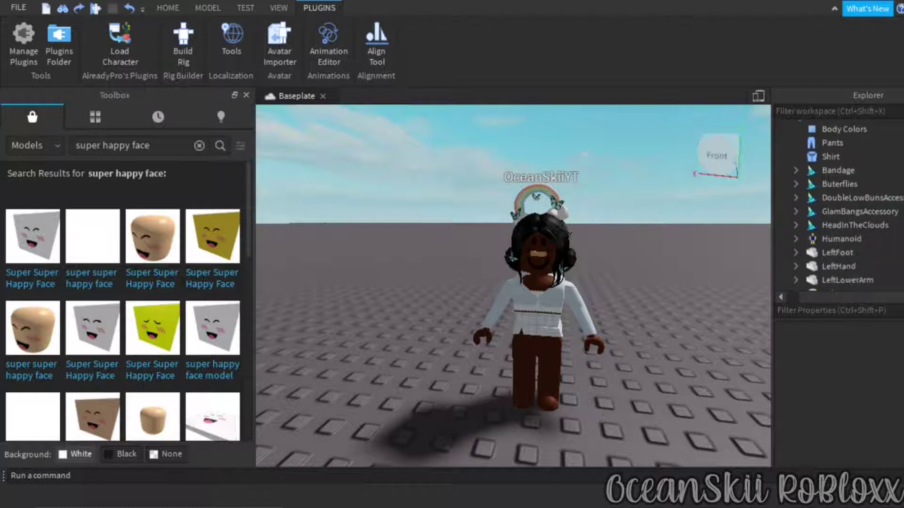
scroll(838, 202, "up", 1)
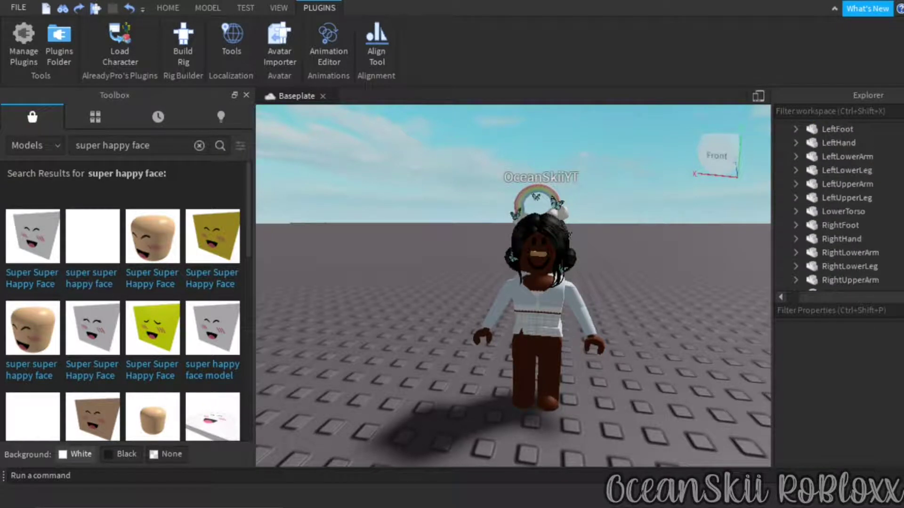
right_click_drag(597, 274, 598, 274)
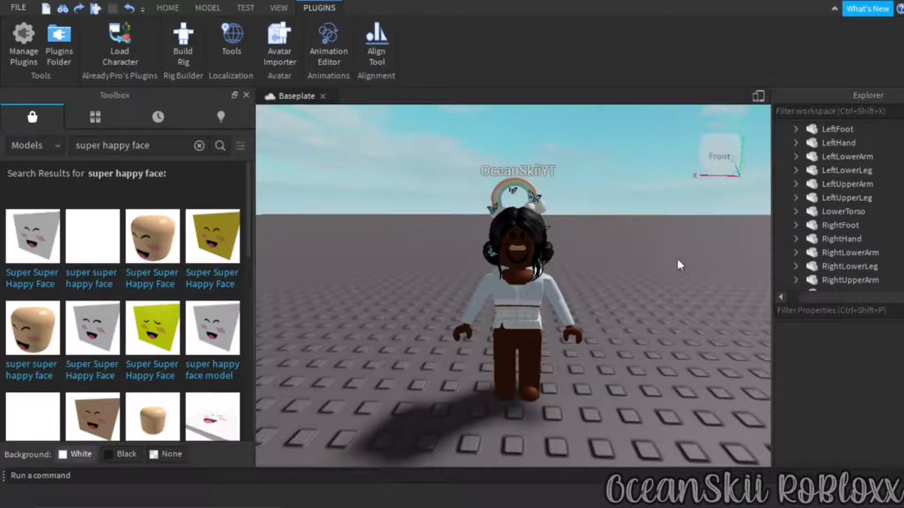
left_click(822, 141)
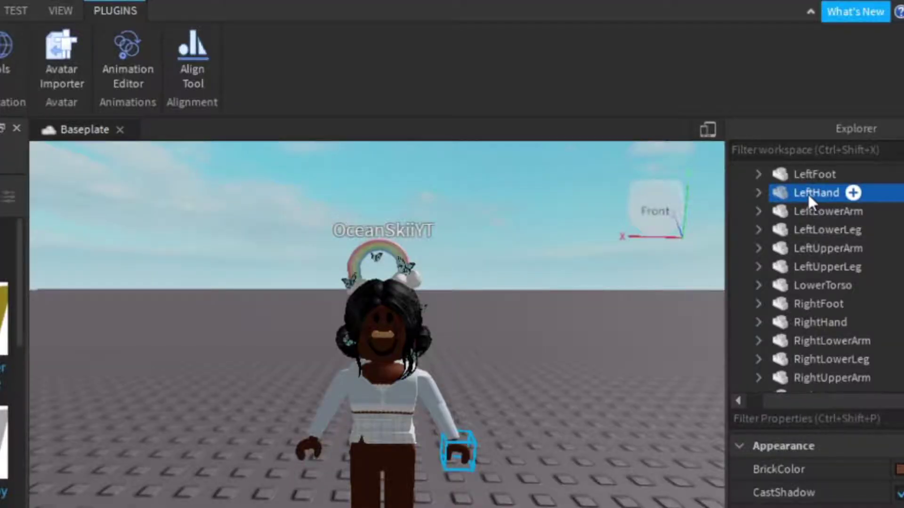
left_click(833, 153, "ctrl")
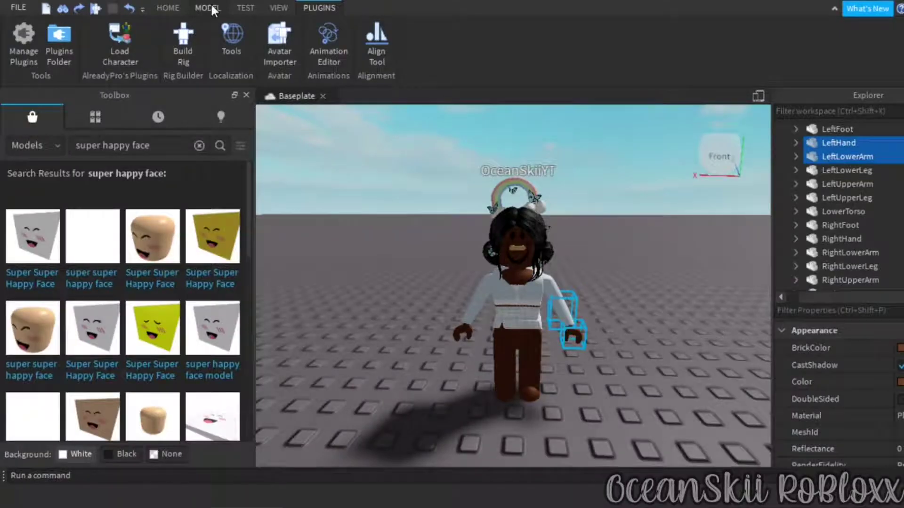
Rotate the selected left hand and lower arm with the Rotate tool to start bending the arm at the elbow.
left_click(208, 8)
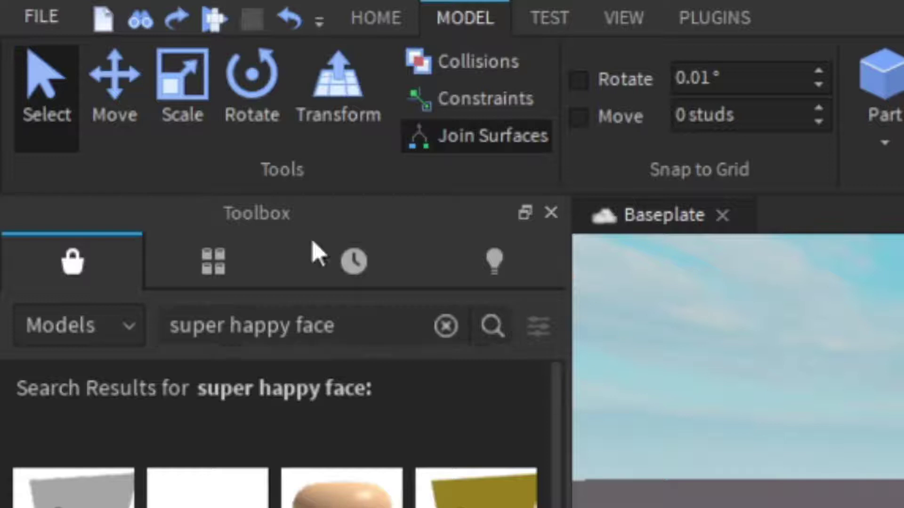
left_click(257, 115)
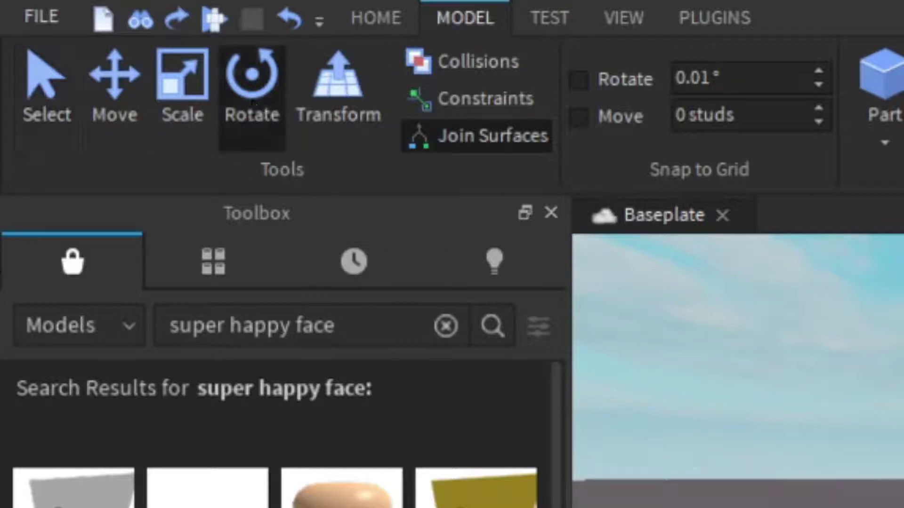
left_click(178, 134)
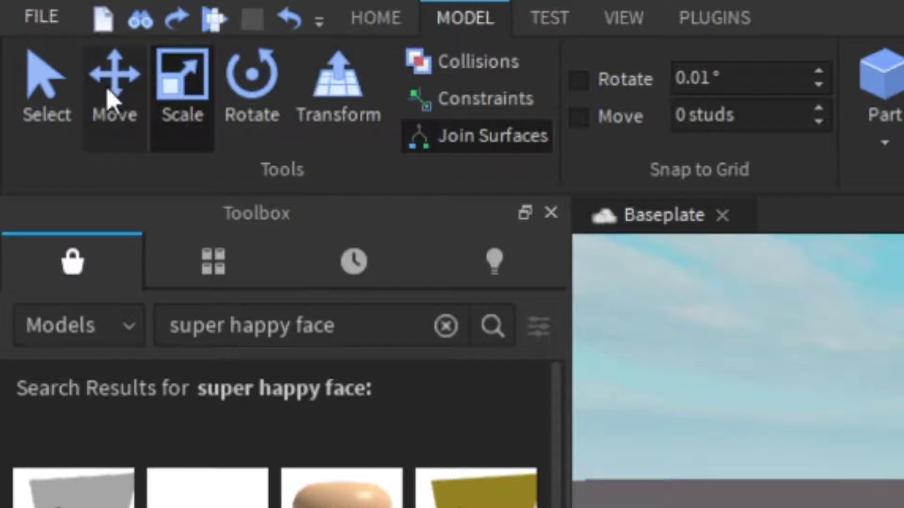
left_click(113, 100)
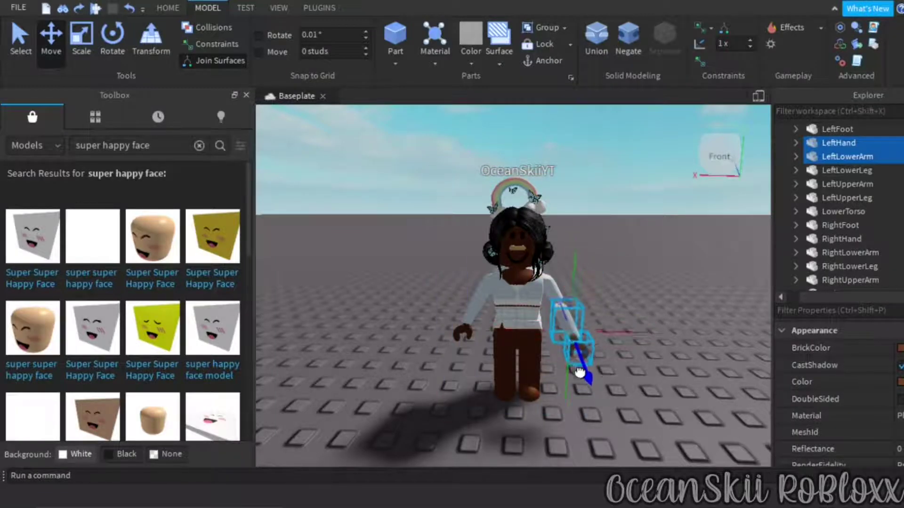
left_click(109, 37)
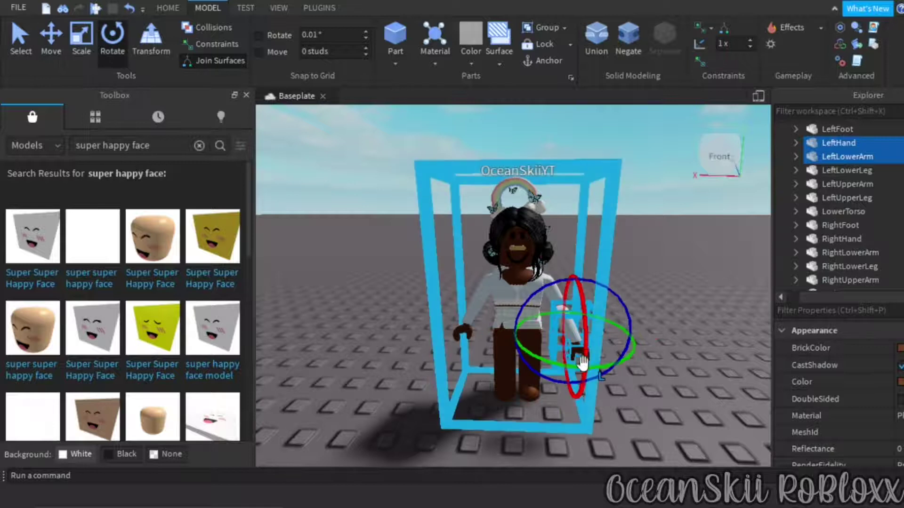
left_click_drag(574, 358, 582, 322)
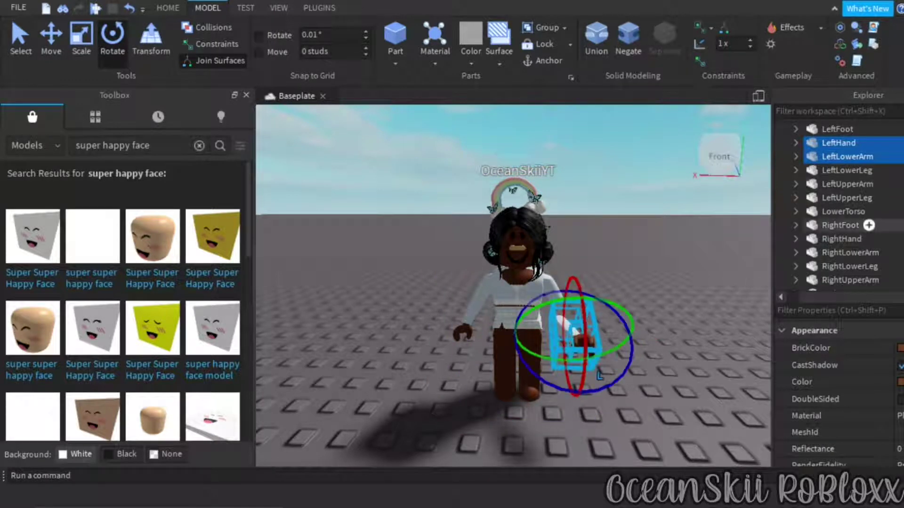
right_click_drag(433, 399, 434, 401)
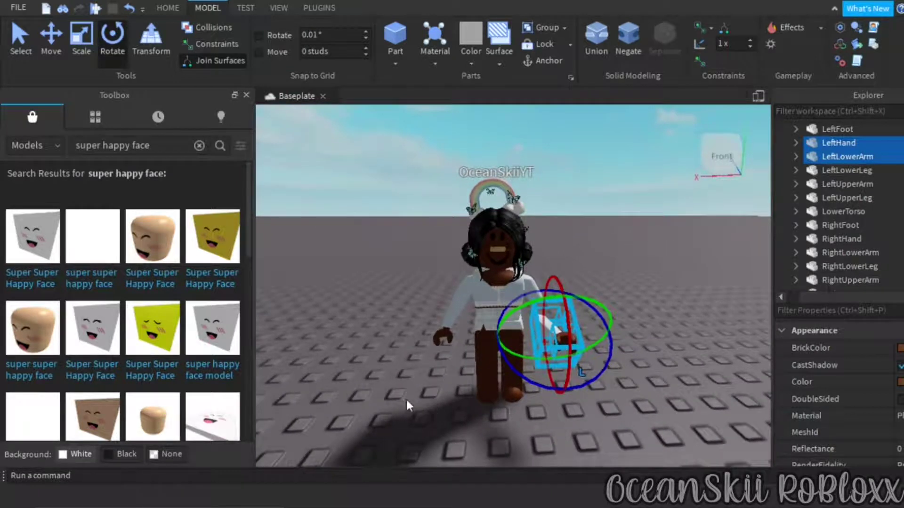
right_click_drag(589, 423, 590, 424)
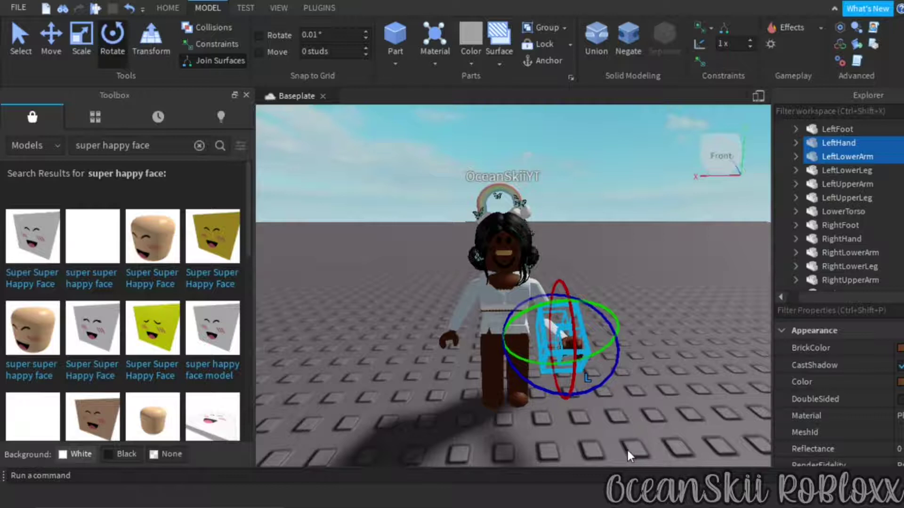
Rotate the left hand and lower arm further so the forearm angles inward toward the waist.
scroll(611, 418, "up", 5)
right_click_drag(611, 418, 611, 419)
left_click_drag(598, 363, 599, 377)
left_click(51, 39)
left_click(113, 39)
left_click_drag(558, 327, 572, 323)
left_click(51, 38)
left_click(113, 39)
left_click_drag(618, 347, 618, 351)
Move the left hand and lower arm to meet the upper arm at the elbow, with the hand on the hip.
left_click(50, 38)
left_click_drag(619, 277, 611, 284)
right_click_drag(693, 403, 691, 401)
scroll(691, 401, "down", 3)
scroll(690, 401, "up", 5)
left_click_drag(487, 395, 482, 404)
right_click_drag(482, 403, 482, 403)
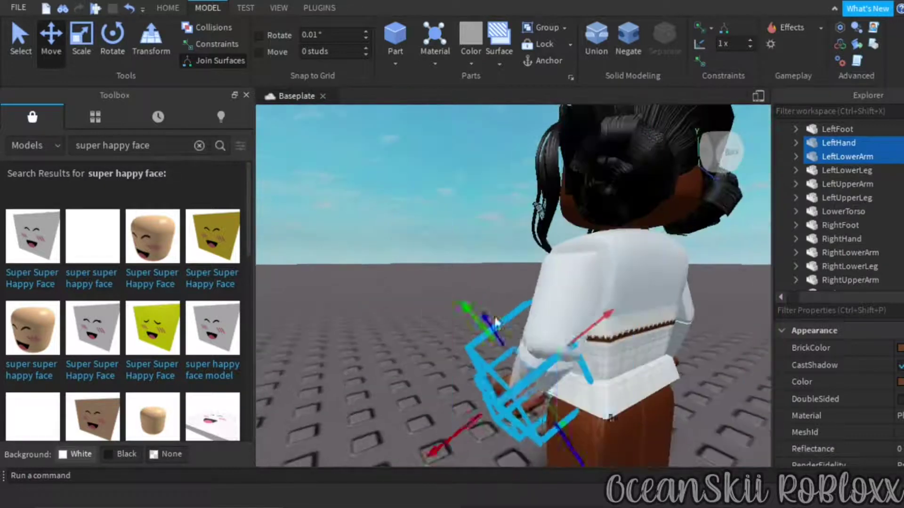
right_click_drag(473, 309, 488, 373)
right_click_drag(583, 346, 583, 346)
left_click_drag(617, 443, 671, 445)
right_click_drag(671, 444, 671, 444)
scroll(671, 444, "down", 4)
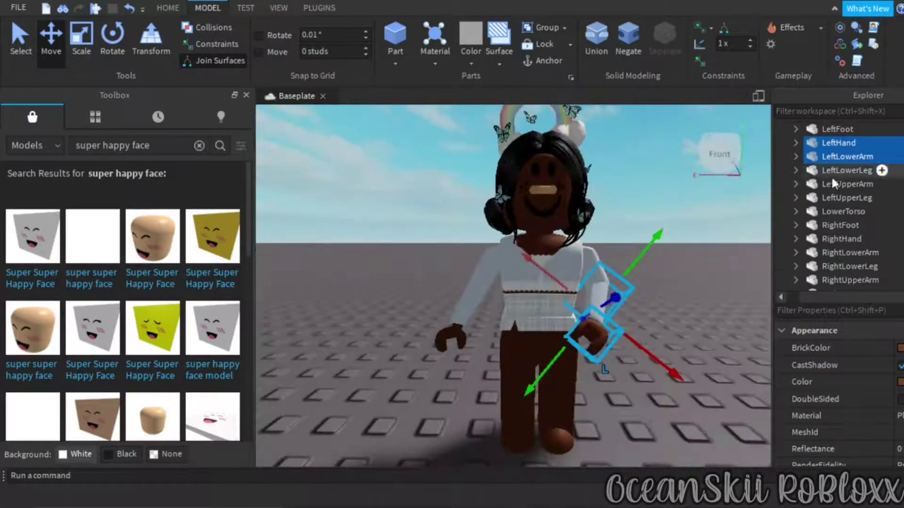
Select the RightHand and RightLowerArm together, shift them slightly and rotate them to begin bending the right arm.
left_click(842, 239)
left_click(847, 253, "ctrl")
left_click(57, 47)
right_click_drag(438, 332, 438, 333)
left_click_drag(342, 279, 361, 276)
right_click_drag(376, 301, 376, 301)
left_click(117, 48)
left_click_drag(466, 307, 536, 306)
Rotate the right hand and lower arm further and move them to the elbow so the forearm points toward the hip.
left_click(52, 40)
right_click_drag(494, 359, 495, 359)
left_click(112, 40)
left_click_drag(480, 341, 484, 283)
left_click(51, 40)
right_click_drag(534, 308, 534, 308)
scroll(534, 308, "down", 4)
left_click_drag(586, 241, 582, 248)
scroll(526, 308, "up", 4)
right_click_drag(527, 309, 571, 326)
scroll(564, 299, "down", 4)
scroll(564, 299, "up", 4)
Select only the RightHand and rotate it against the right hip.
left_click(841, 239)
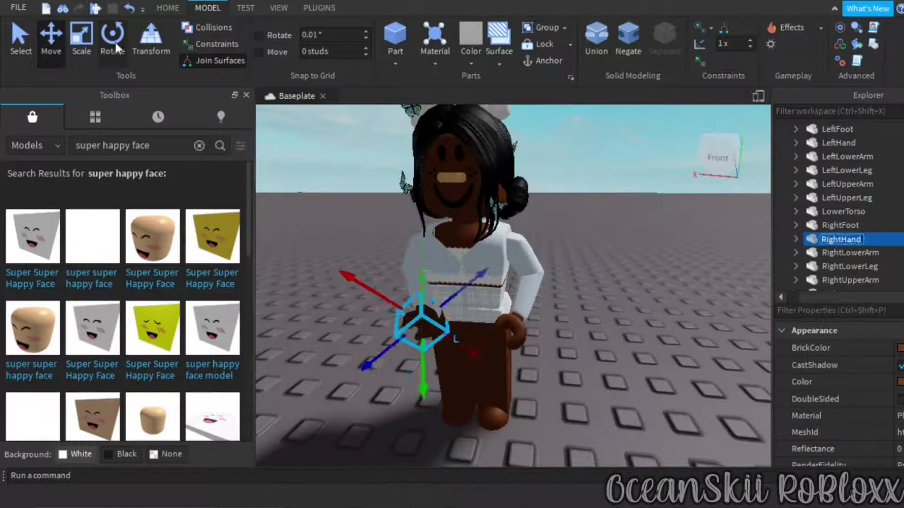
left_click_drag(427, 370, 427, 369)
right_click_drag(329, 236, 329, 236)
left_click(51, 40)
right_click_drag(488, 380, 488, 380)
right_click_drag(596, 366, 658, 375)
Select the RightHand together with the RightLowerArm and move them slightly to line up with the upper arm.
key("ctrl+4")
left_click(839, 225)
left_click(834, 237)
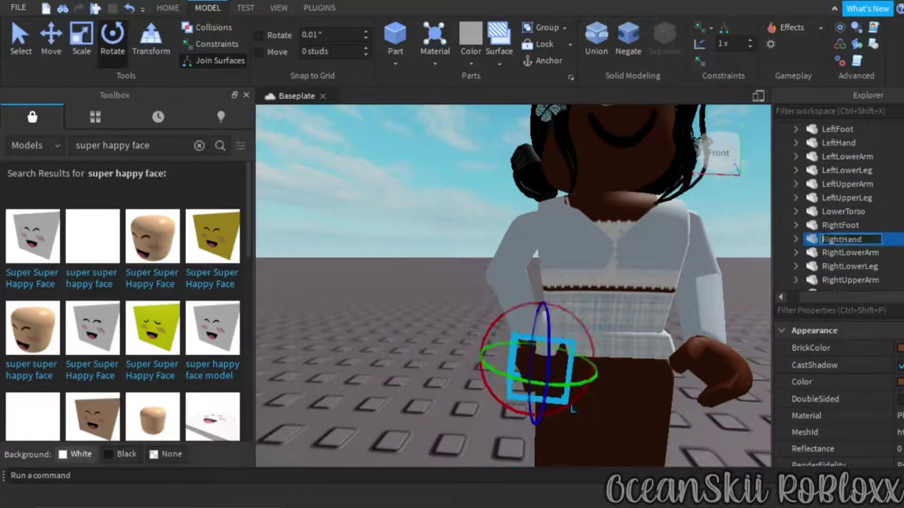
left_click(849, 253, "ctrl")
left_click(51, 40)
left_click_drag(451, 256, 458, 264)
right_click_drag(659, 391, 659, 391)
Make a final position adjustment to the right arm for the hand-on-hip pose.
left_click(818, 281)
right_click_drag(455, 274, 456, 275)
left_click(423, 290)
right_click_drag(556, 341, 556, 341)
left_click(447, 389)
left_click_drag(541, 383, 567, 382)
Clear the selection and check the finished hands-on-hips pose from the front at different distances.
right_click_drag(575, 350, 632, 349)
left_click(589, 347)
scroll(588, 346, "down", 6)
scroll(588, 347, "up", 4)
scroll(833, 212, "down", 2)
left_click(830, 170)
left_click(838, 130)
left_click(607, 366)
scroll(632, 346, "down", 3)
scroll(634, 348, "down", 3)
scroll(633, 350, "up", 4)
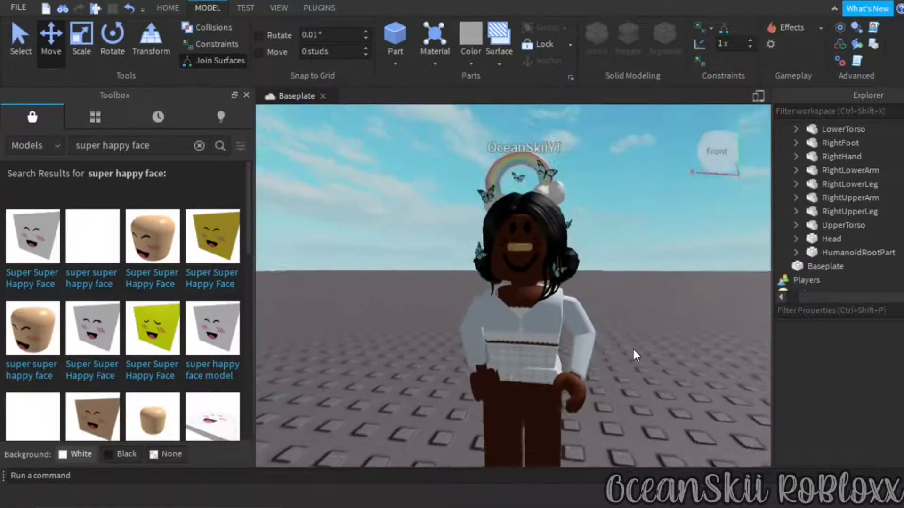
Clear the avatar model's name in the workspace hierarchy so no name tag is displayed above its head.
scroll(631, 347, "down", 5)
scroll(677, 340, "up", 3)
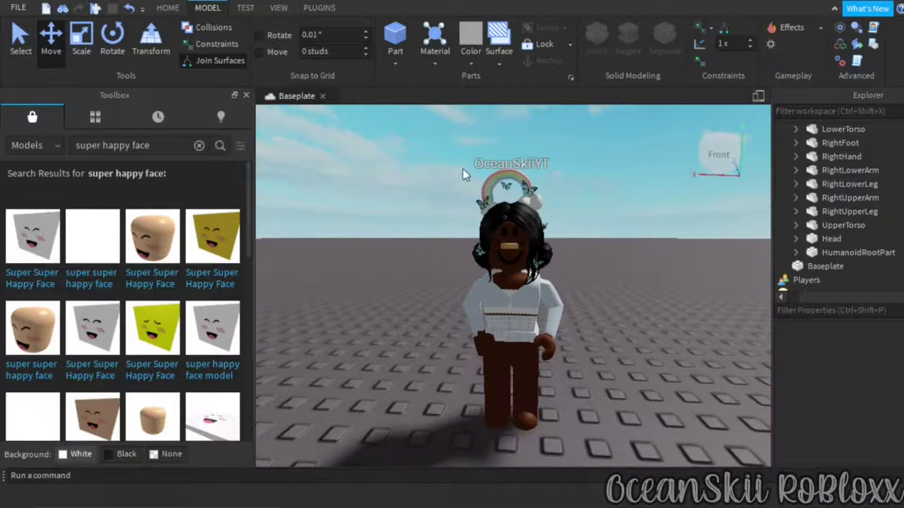
scroll(829, 230, "up", 4)
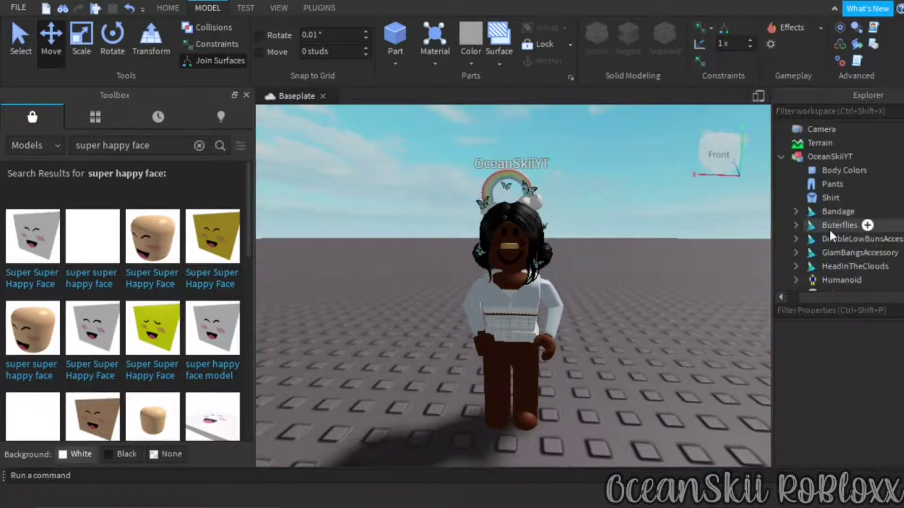
double_click(825, 157)
double_click(827, 156)
right_click(841, 154)
left_click(809, 184)
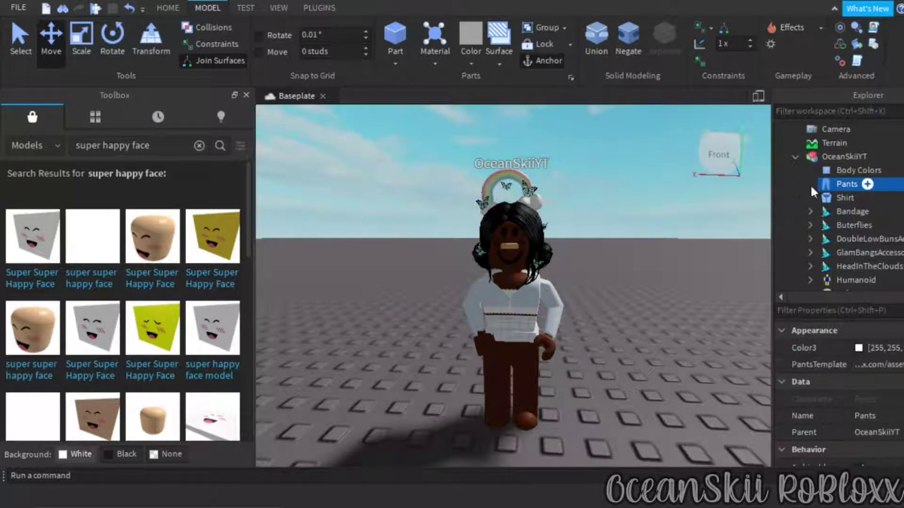
left_click(857, 158)
left_click(843, 157)
left_click(849, 156)
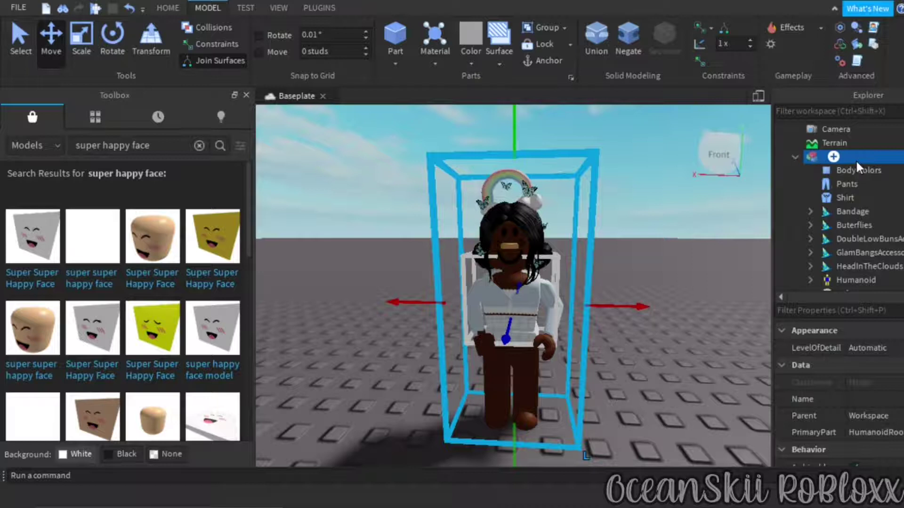
right_click_drag(667, 317, 667, 317)
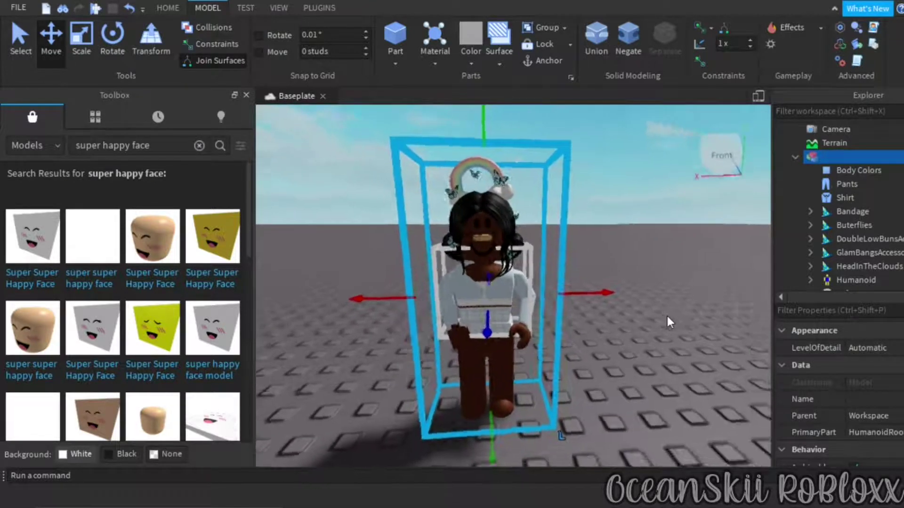
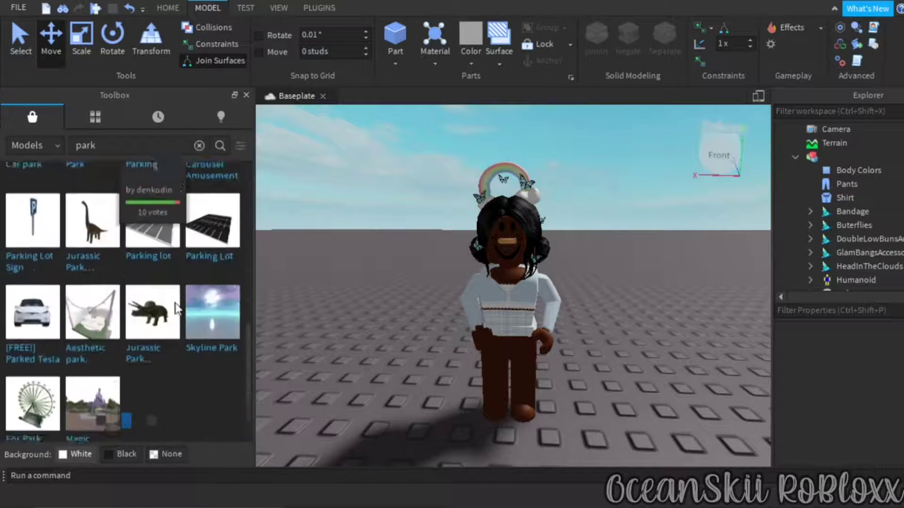
Insert the Dog park!! model from the park search results and view it in the scene.
scroll(167, 288, "up", 4)
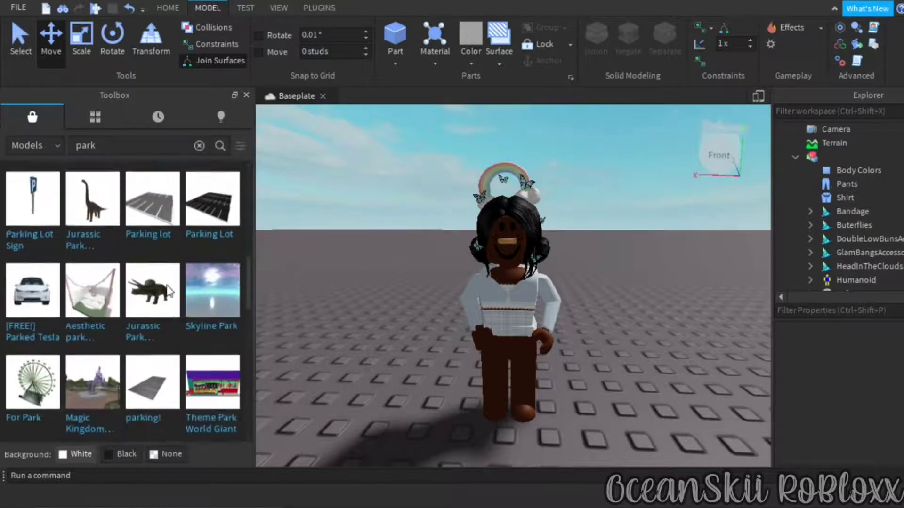
scroll(166, 284, "down", 7)
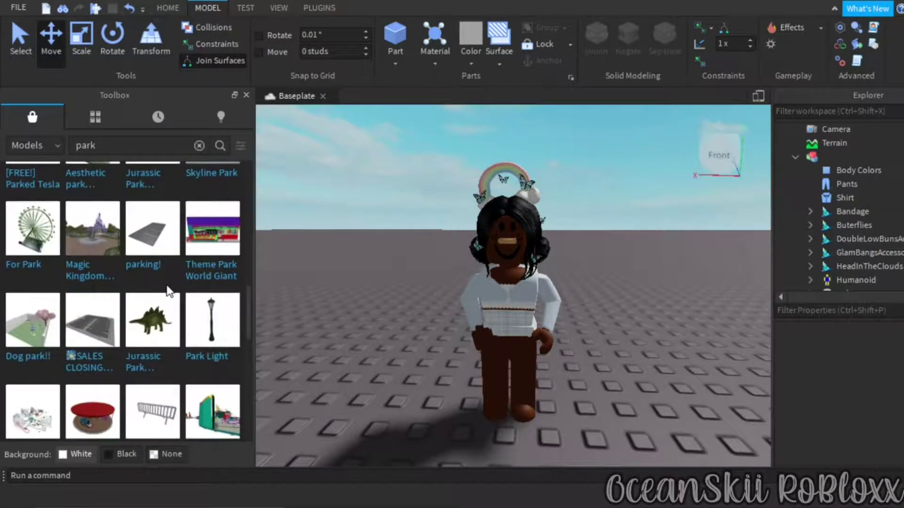
left_click_drag(321, 323, 352, 258)
right_click_drag(357, 351, 354, 351)
scroll(354, 351, "up", 10)
scroll(355, 351, "down", 10)
scroll(354, 351, "up", 5)
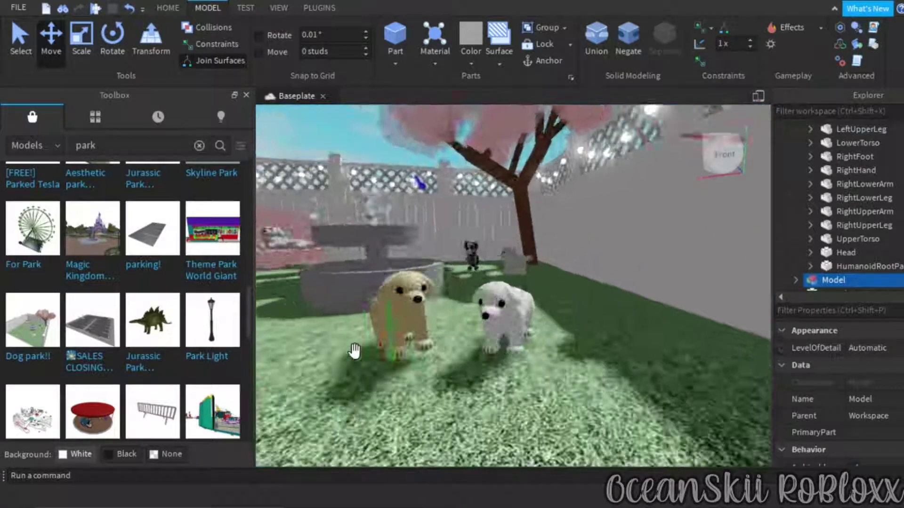
scroll(354, 350, "up", 3)
scroll(505, 293, "down", 5)
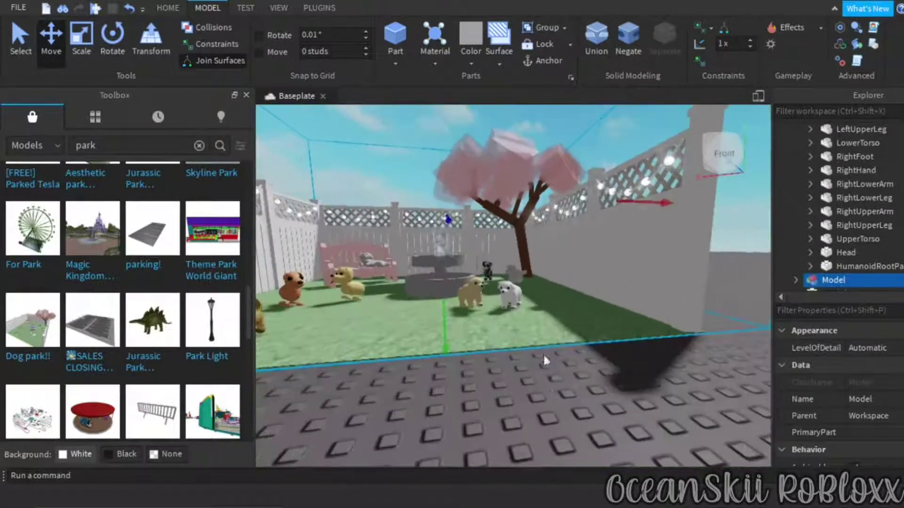
scroll(826, 247, "down", 1)
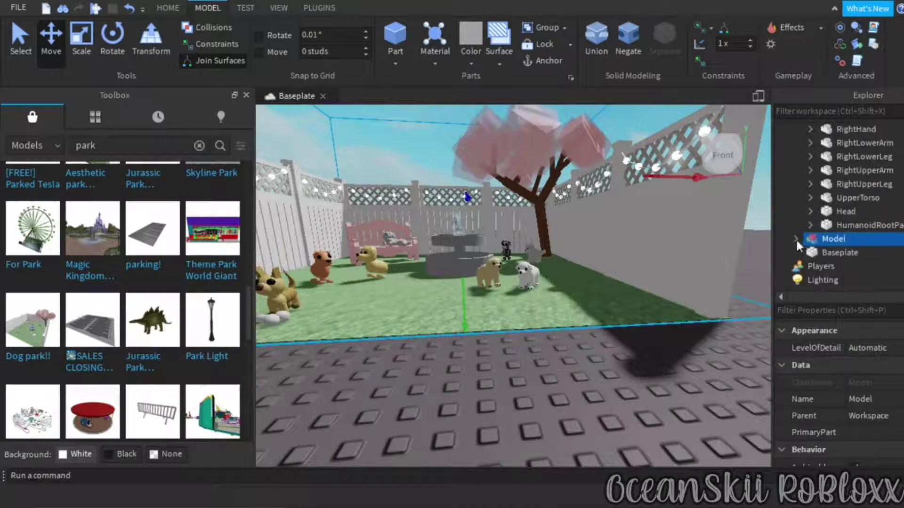
Delete the two Dog models and the Dog on rug model from the dog park model.
scroll(838, 208, "down", 3)
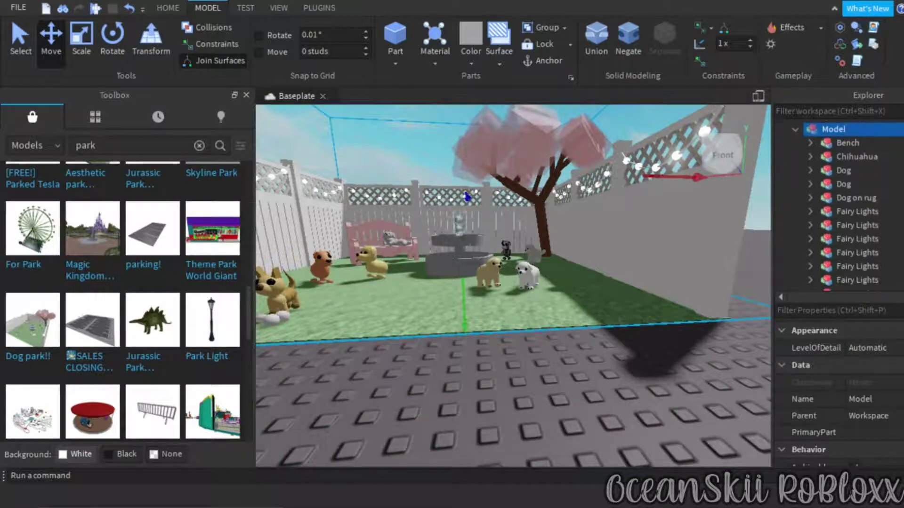
right_click(833, 173)
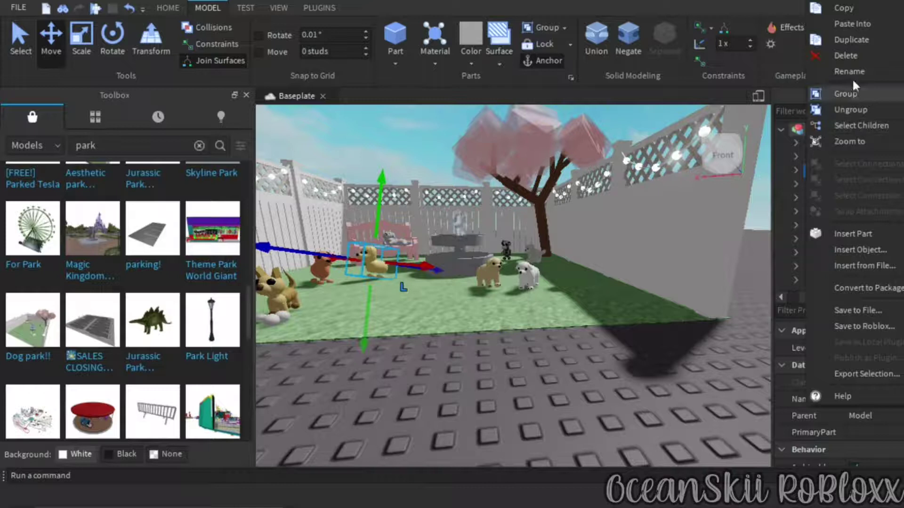
left_click(855, 59)
left_click(837, 172)
right_click(834, 170)
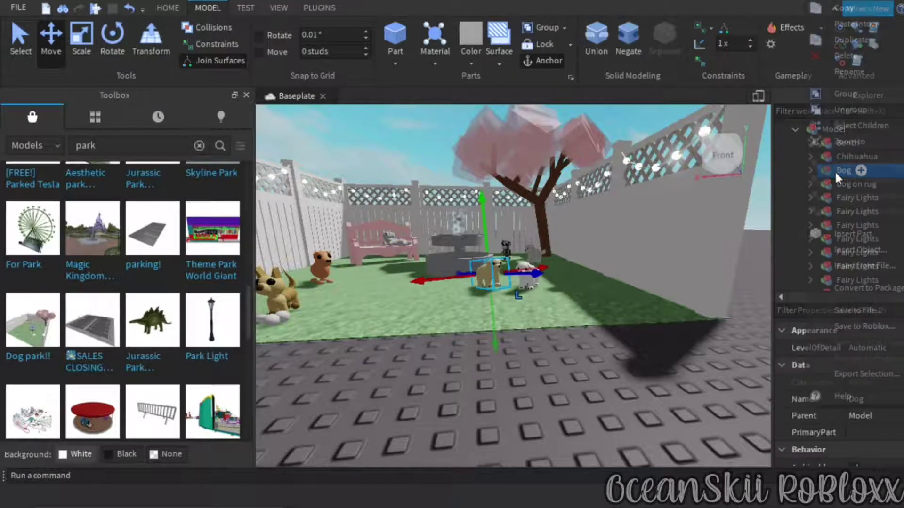
left_click(851, 60)
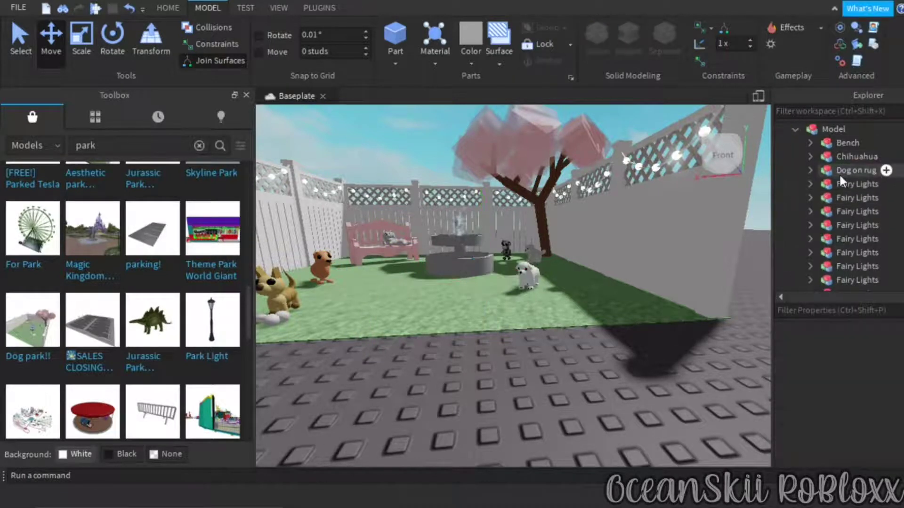
left_click(838, 174)
right_click(839, 173)
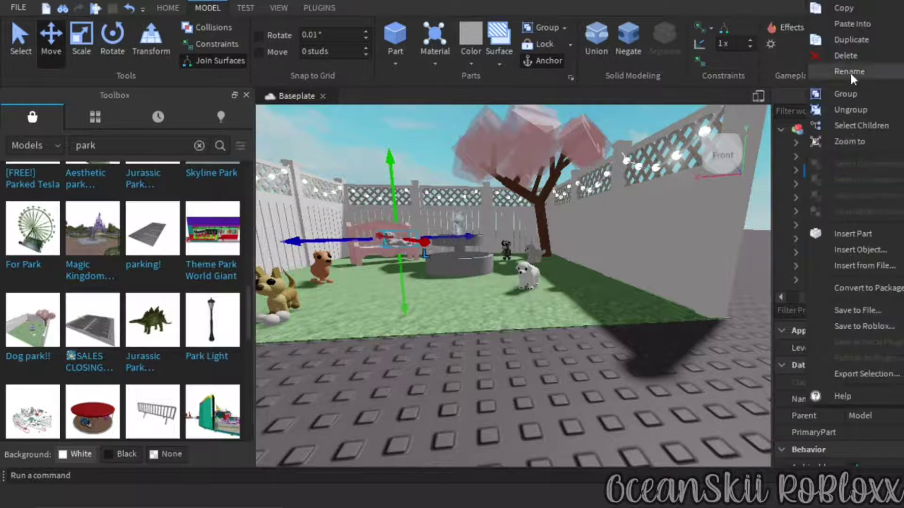
left_click(851, 55)
Find the white dog among the dog park's parts and delete its model.
scroll(860, 198, "down", 10)
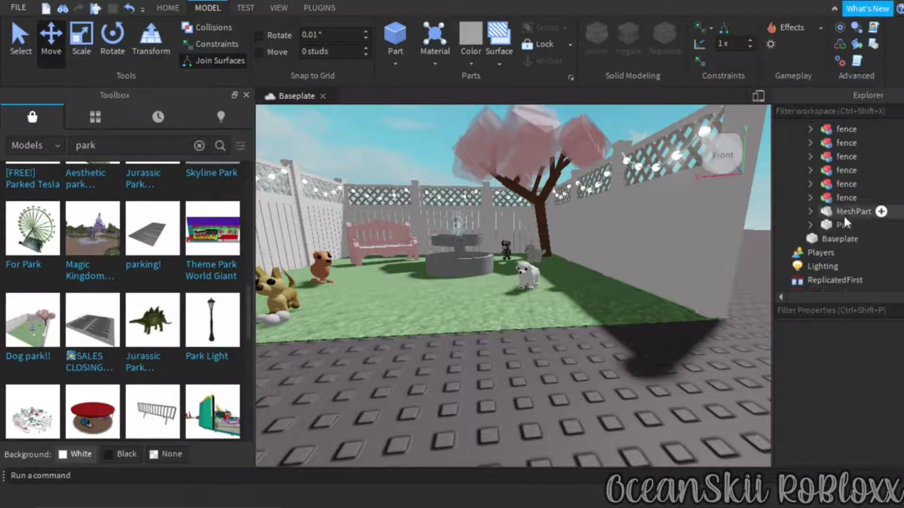
left_click(842, 200)
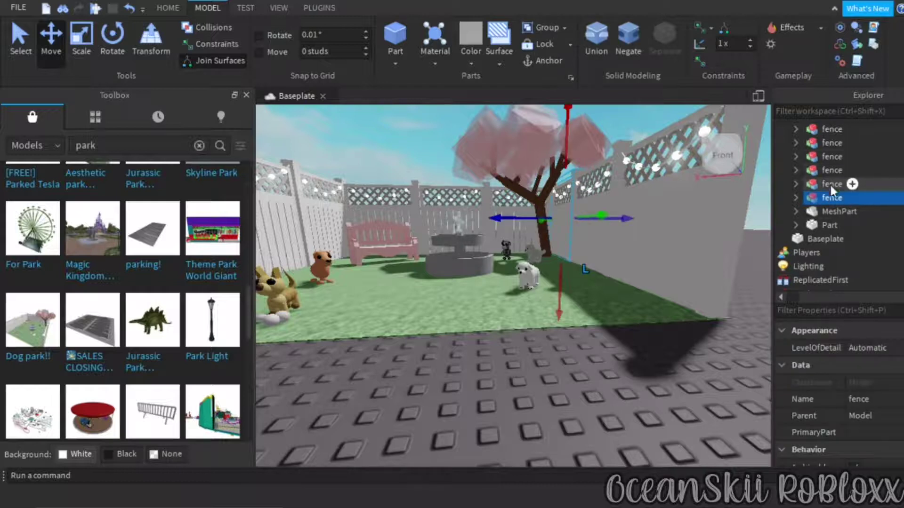
left_click(831, 186)
left_click(825, 153)
scroll(833, 195, "up", 3)
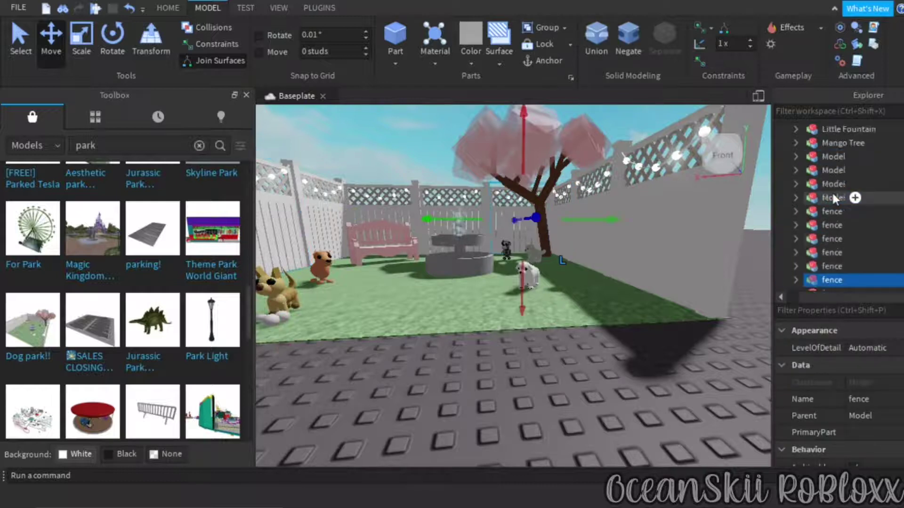
left_click(829, 195)
right_click(829, 195)
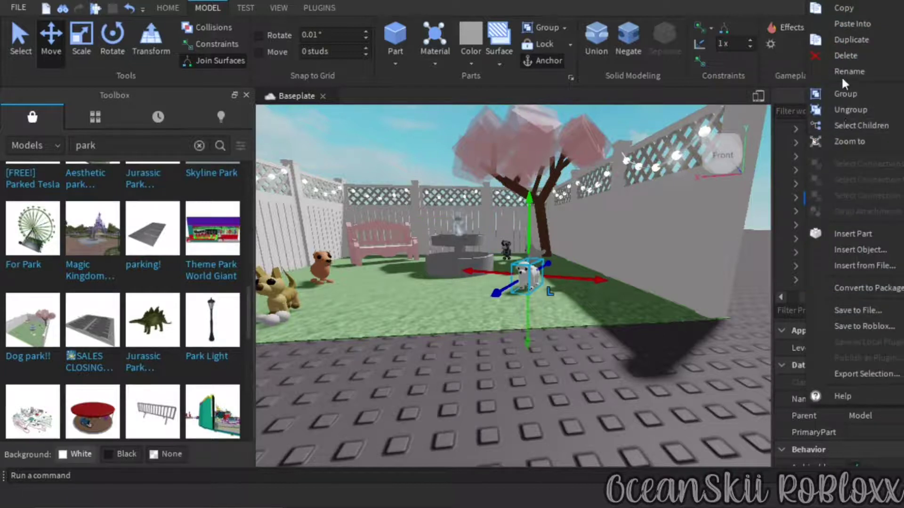
left_click(842, 57)
Delete the brown dog on the grass and the small grey model beside the tree.
left_click(821, 172)
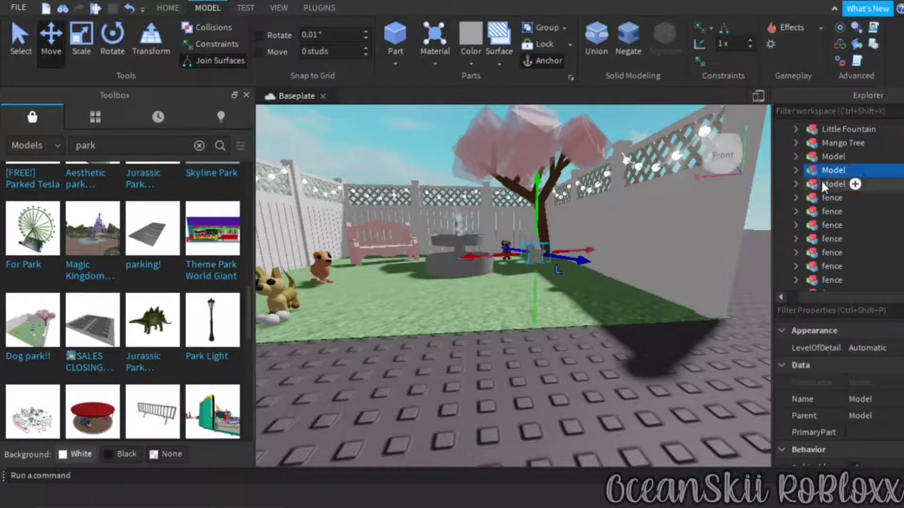
left_click(824, 184)
right_click(826, 184)
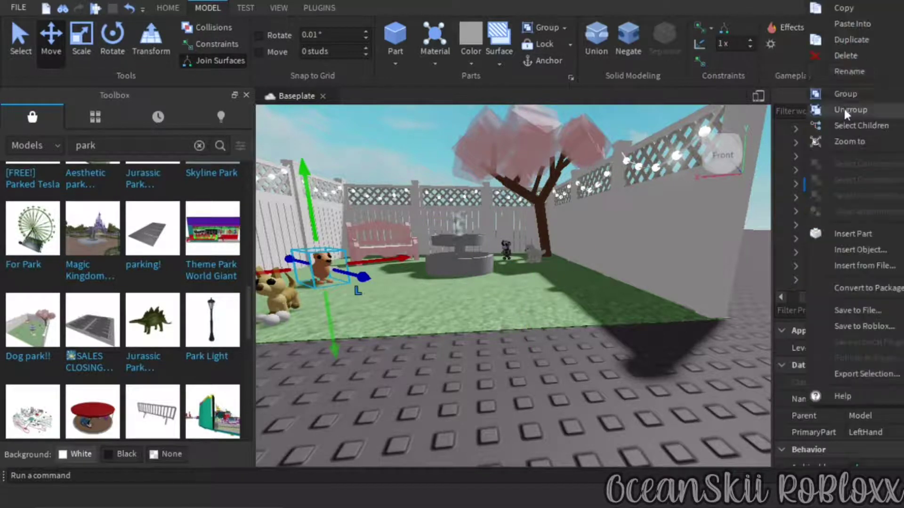
left_click(857, 56)
left_click(831, 172)
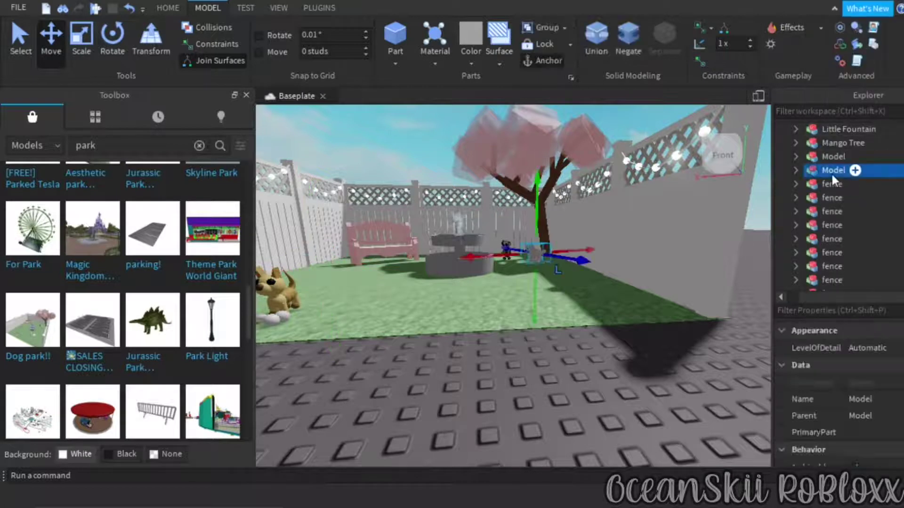
right_click(829, 172)
left_click(863, 56)
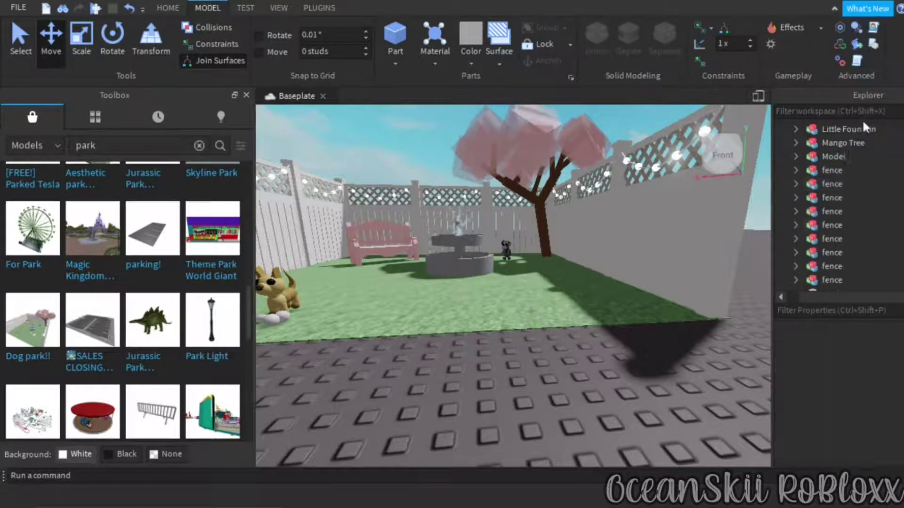
Delete the low white model lying in front of the Chihuahua.
scroll(653, 369, "down", 3)
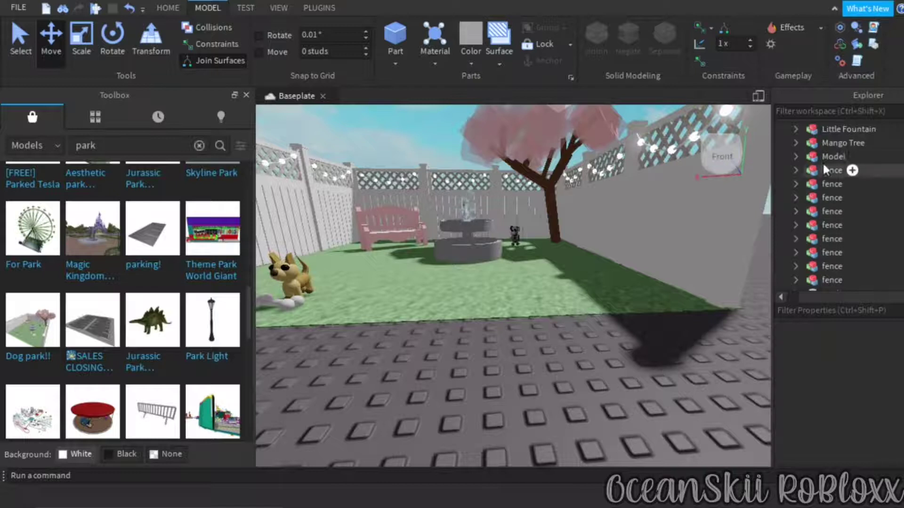
left_click(830, 157)
right_click(824, 156)
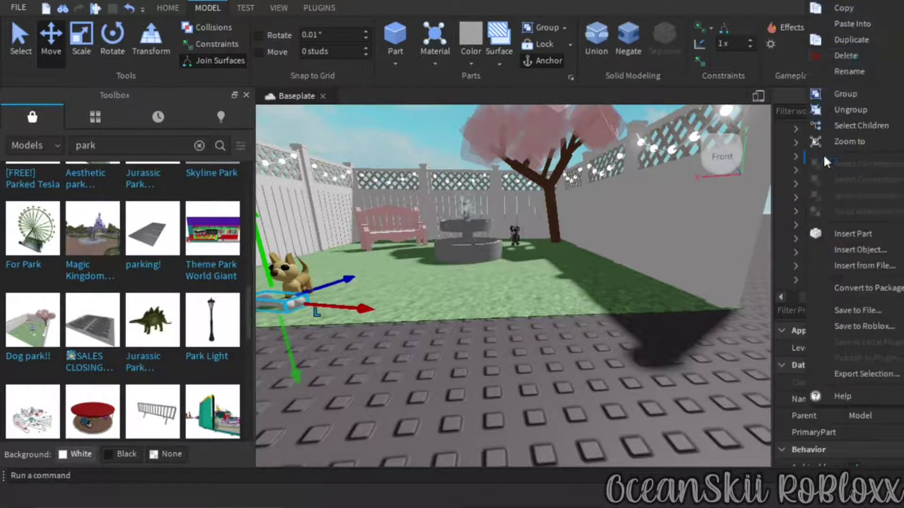
left_click(848, 58)
Look through the remaining parts of the dog park model in the hierarchy.
scroll(839, 199, "up", 1)
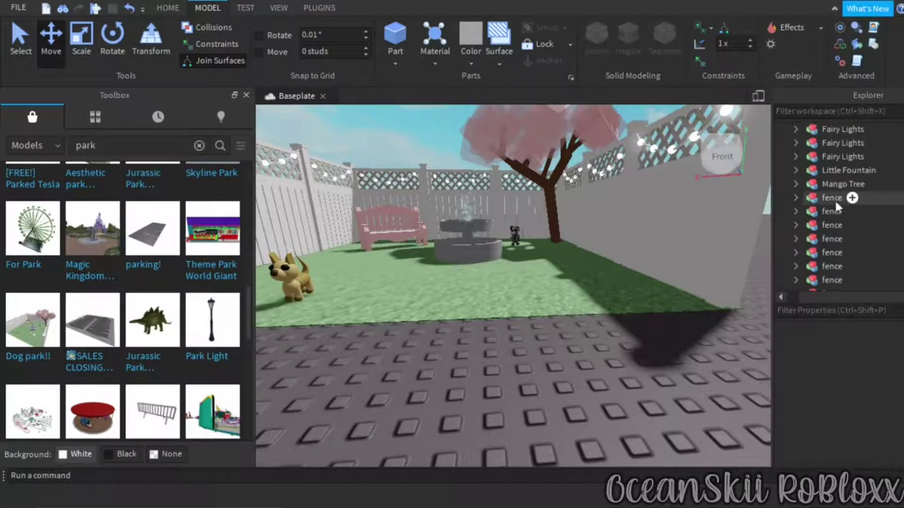
scroll(834, 203, "down", 3)
scroll(833, 203, "up", 6)
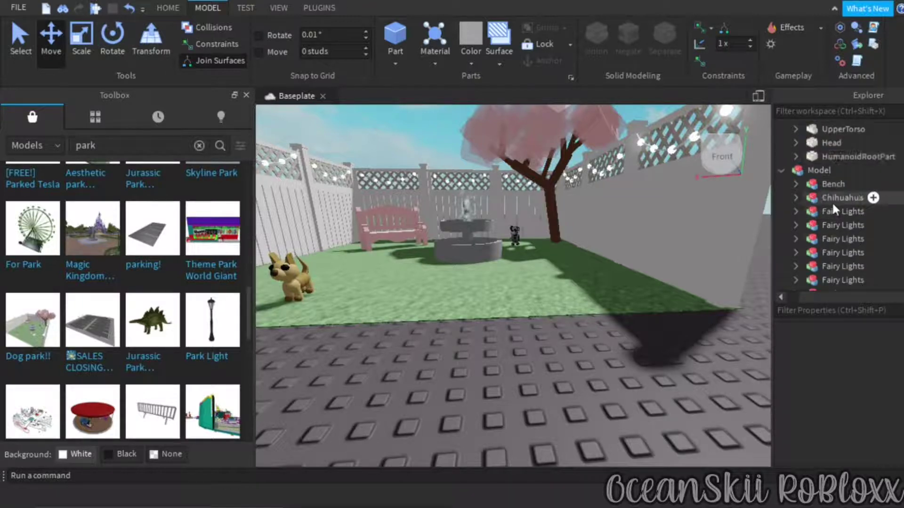
scroll(831, 200, "down", 3)
scroll(831, 196, "down", 2)
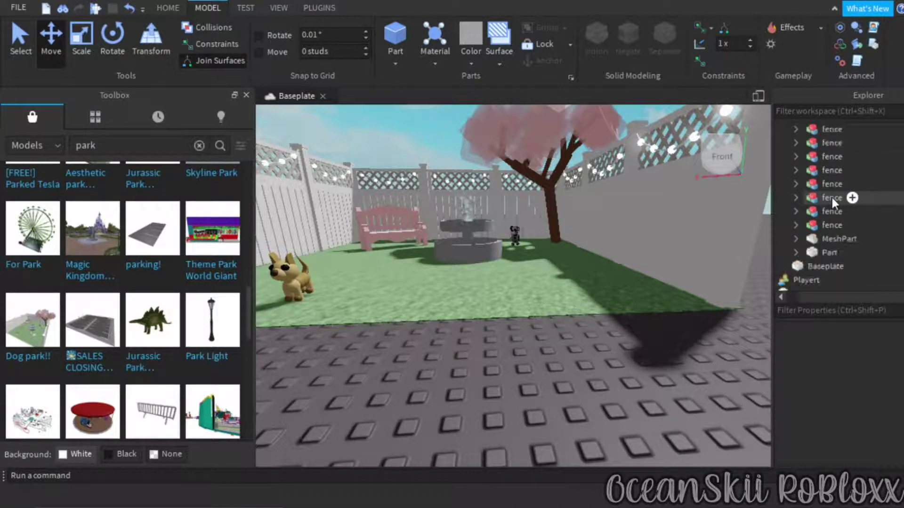
scroll(832, 196, "up", 4)
scroll(831, 196, "down", 4)
scroll(831, 196, "up", 2)
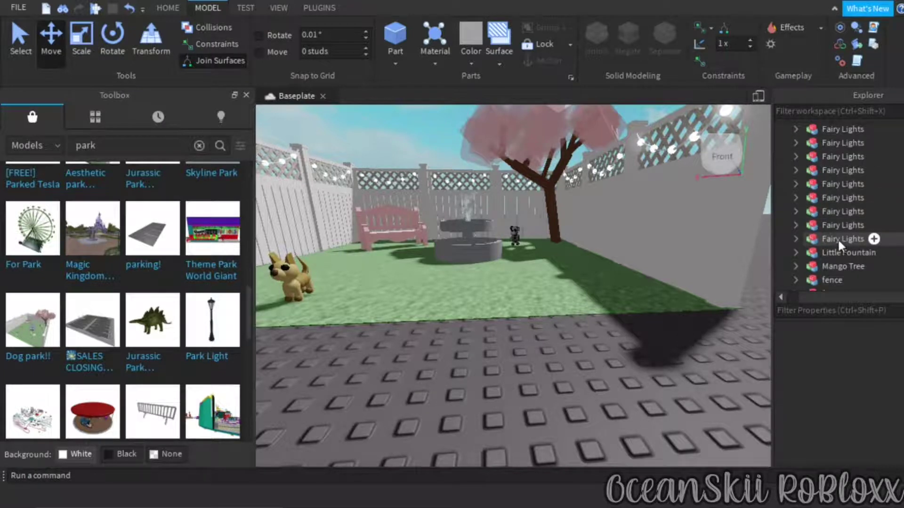
scroll(838, 230, "down", 3)
Select the dog park's fence sections one after another to identify which panel each one is.
left_click(837, 189)
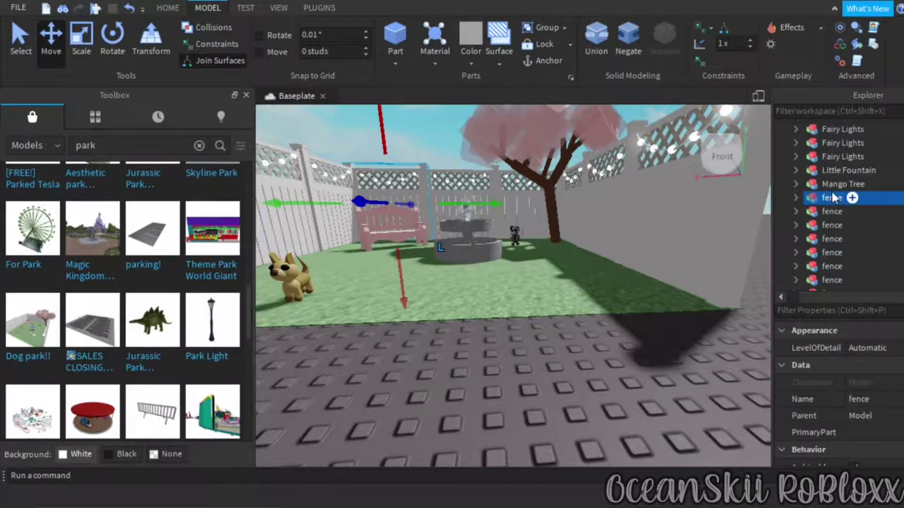
left_click(834, 213)
left_click(833, 227)
left_click(833, 239)
left_click(829, 265)
scroll(823, 241, "down", 3)
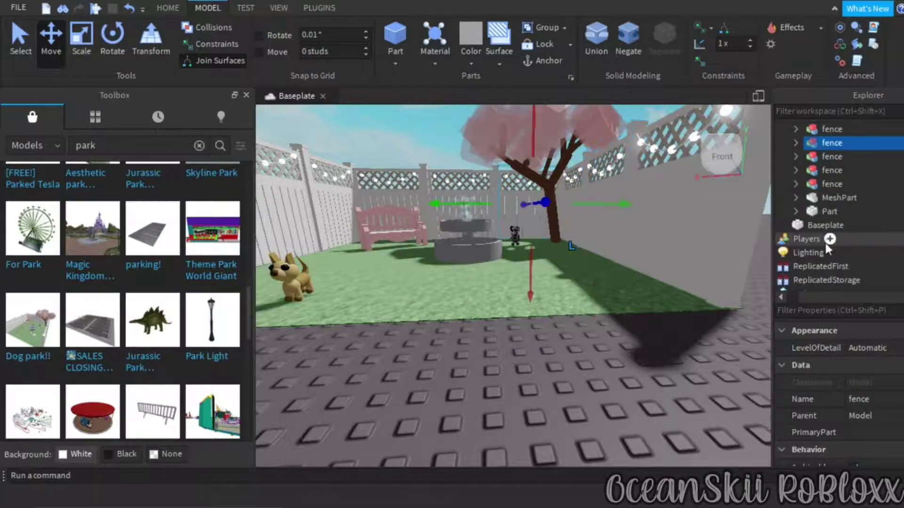
left_click(823, 183)
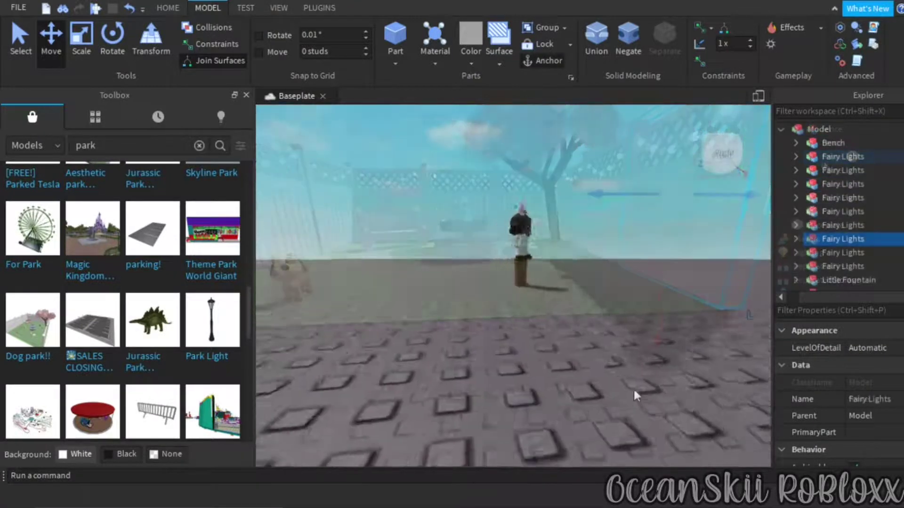
Move the avatar model across the baseplate to the front corner of the dog park.
right_click_drag(634, 391, 633, 391)
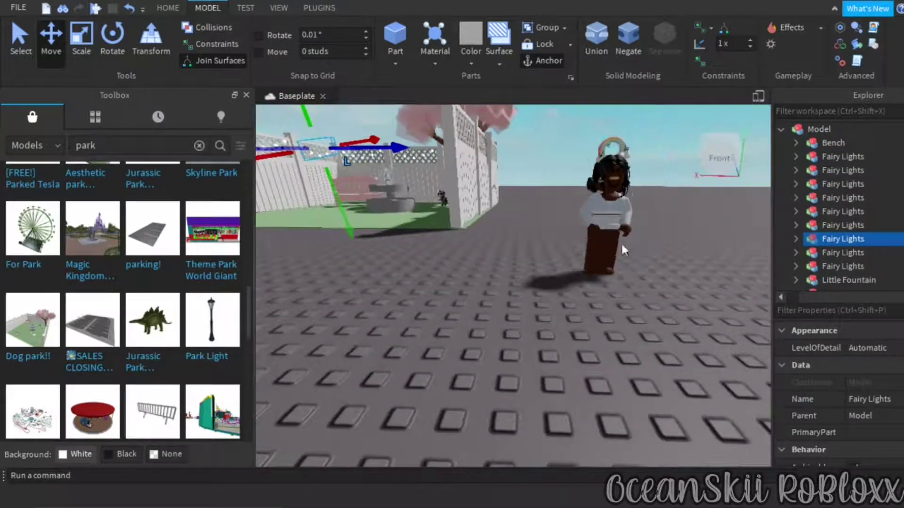
left_click(605, 242)
left_click_drag(540, 214, 311, 247)
right_click_drag(549, 345, 559, 349)
left_click_drag(632, 282, 506, 250)
right_click_drag(595, 290, 592, 285)
left_click_drag(614, 204, 758, 145)
left_click(561, 287)
scroll(571, 389, "down", 4)
right_click_drag(570, 389, 571, 389)
scroll(570, 388, "up", 1)
left_click(507, 324)
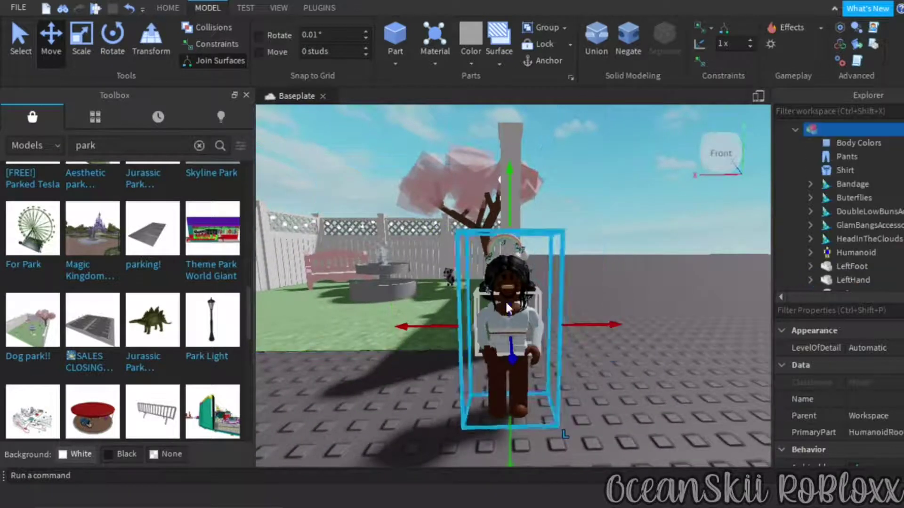
Move the avatar model across the dog park to the grass corner beside the pink tree and the Dalmatian.
left_click_drag(421, 331, 456, 250)
right_click_drag(598, 330, 600, 337)
scroll(599, 339, "up", 4)
scroll(599, 338, "down", 3)
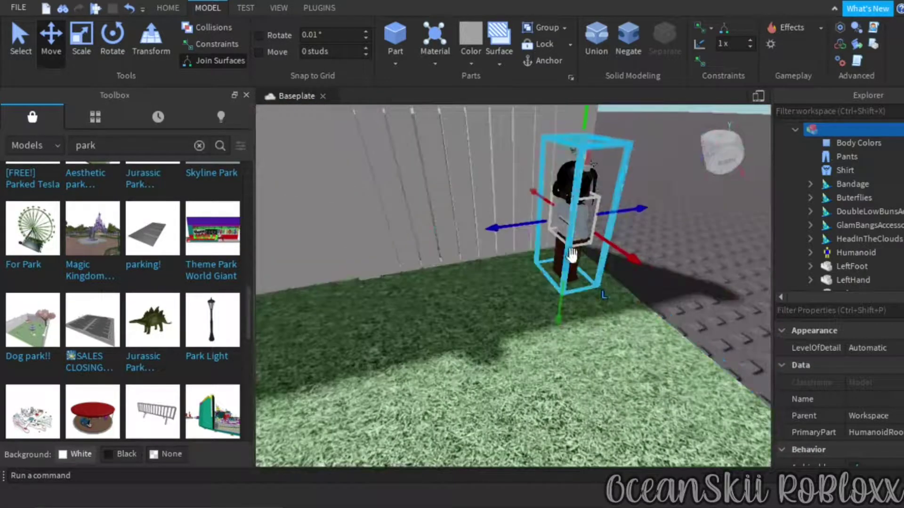
left_click_drag(538, 224, 329, 271)
right_click_drag(563, 330, 571, 331)
left_click_drag(672, 333, 711, 326)
right_click_drag(763, 343, 767, 344)
left_click_drag(652, 366, 518, 275)
Rotate the avatar about its vertical axis so it faces out of the tree corner towards the open front of the park.
right_click_drag(599, 353, 599, 352)
scroll(599, 352, "up", 3)
left_click_drag(545, 298, 513, 277)
scroll(596, 360, "up", 3)
right_click_drag(596, 360, 596, 360)
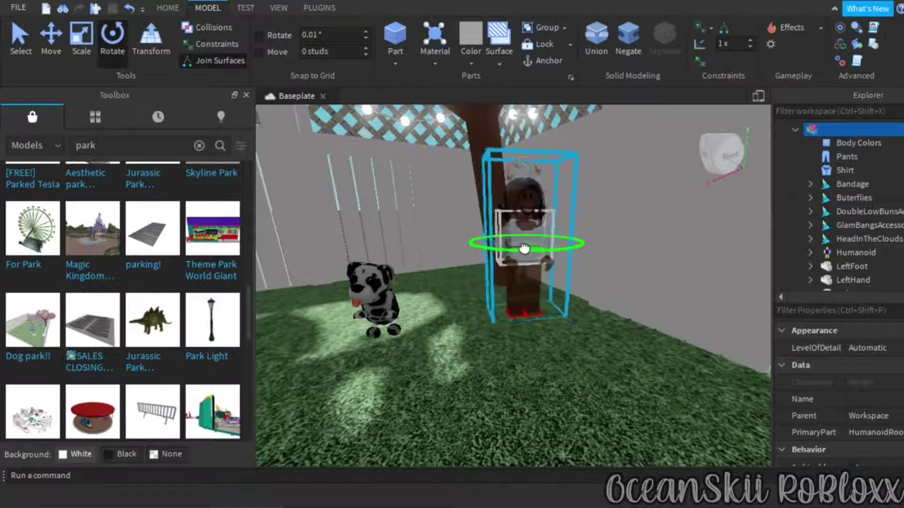
right_click_drag(633, 300, 634, 301)
Examine the avatar close up and from a distance to check its placement beside the tree, fence and fountain.
scroll(633, 301, "up", 2)
scroll(635, 301, "up", 3)
scroll(634, 302, "down", 5)
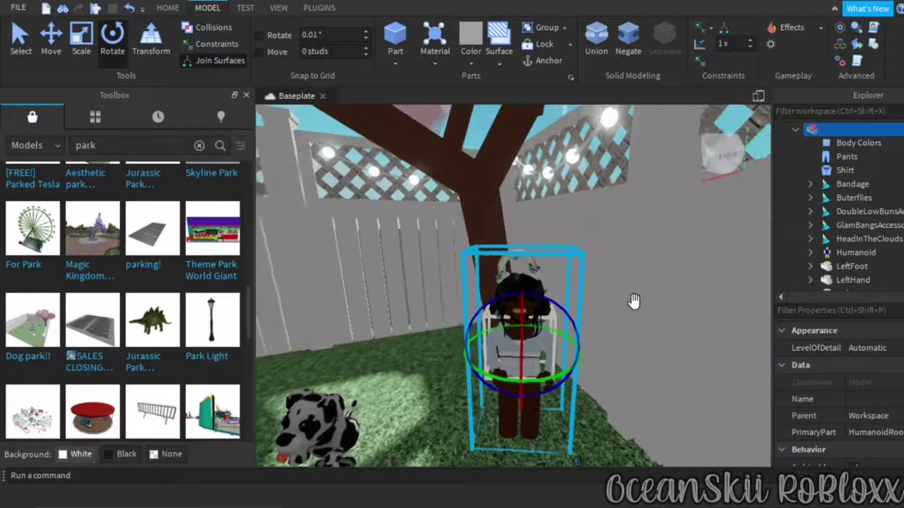
scroll(633, 301, "up", 2)
scroll(634, 301, "down", 8)
scroll(633, 301, "up", 9)
scroll(633, 301, "down", 3)
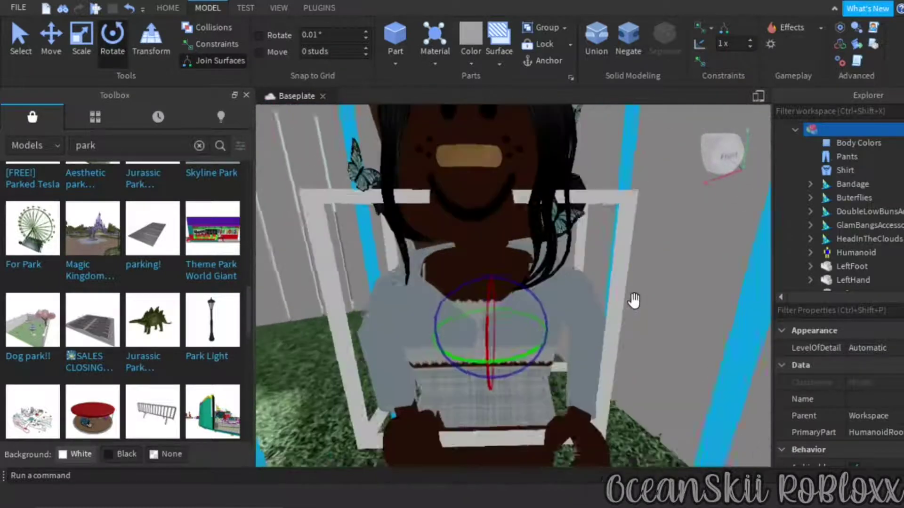
scroll(633, 300, "up", 4)
scroll(634, 300, "down", 5)
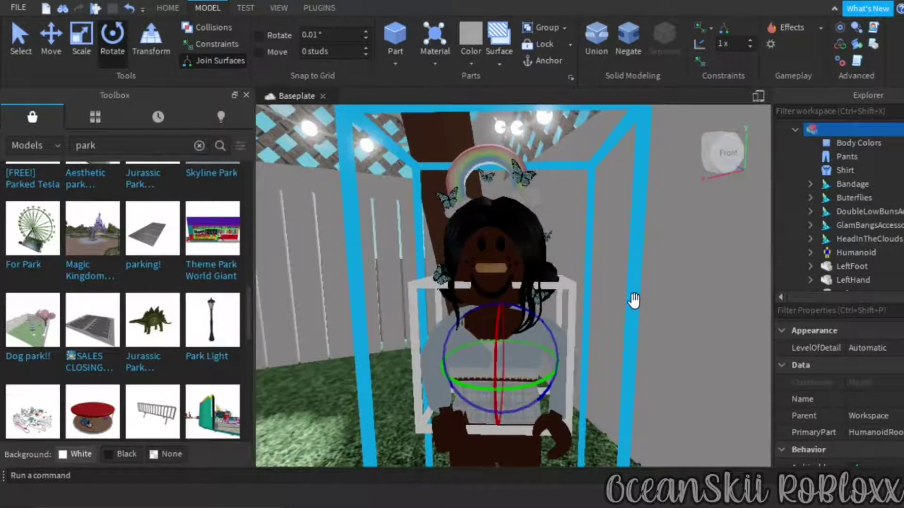
right_click_drag(633, 301, 633, 300)
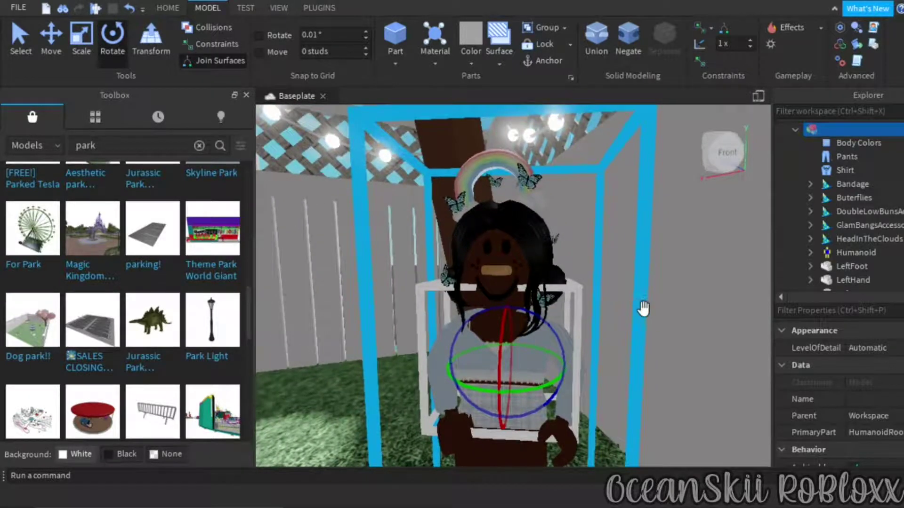
left_click(645, 311)
scroll(655, 318, "down", 1)
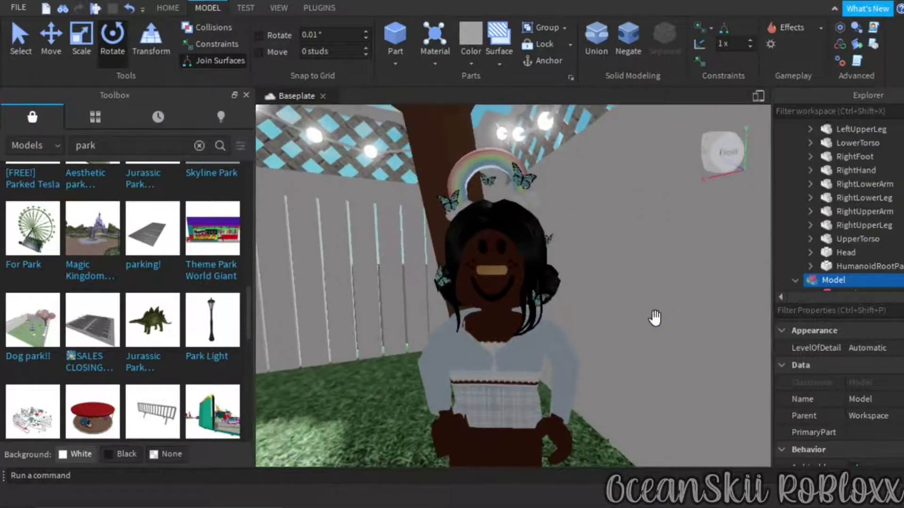
right_click_drag(634, 333, 636, 335)
scroll(636, 334, "down", 4)
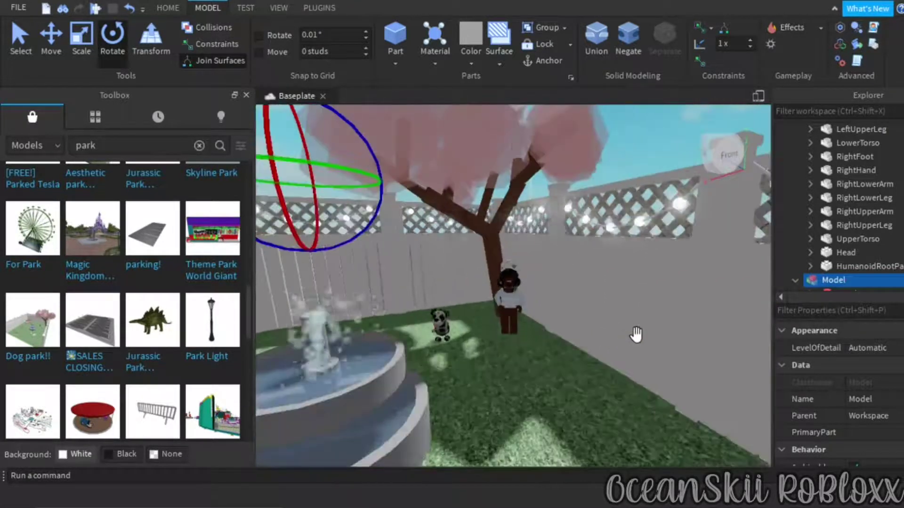
scroll(636, 334, "up", 3)
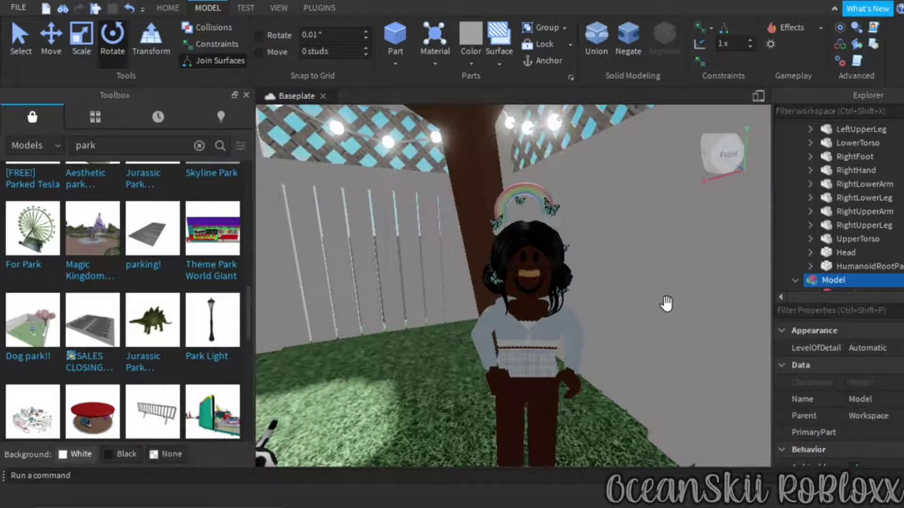
scroll(848, 192, "down", 4)
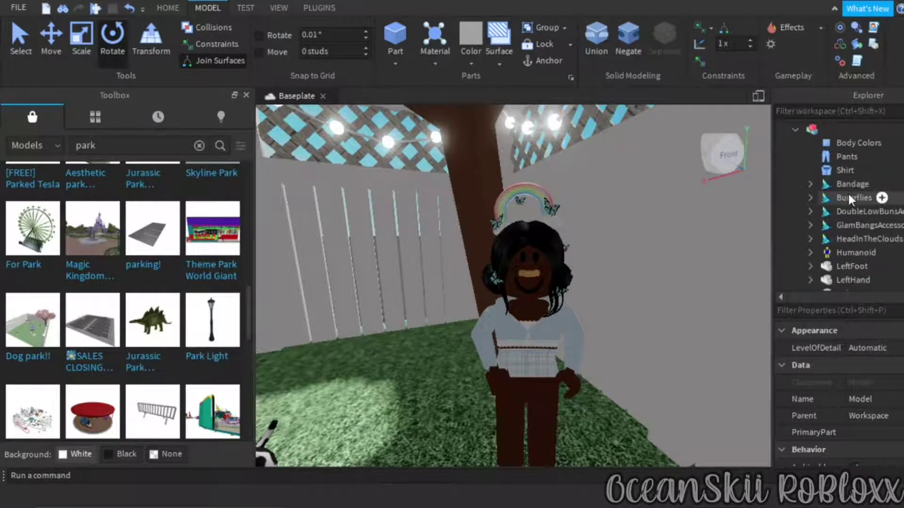
Collapse the avatar model and the dog park model in the workspace hierarchy.
left_click(793, 132)
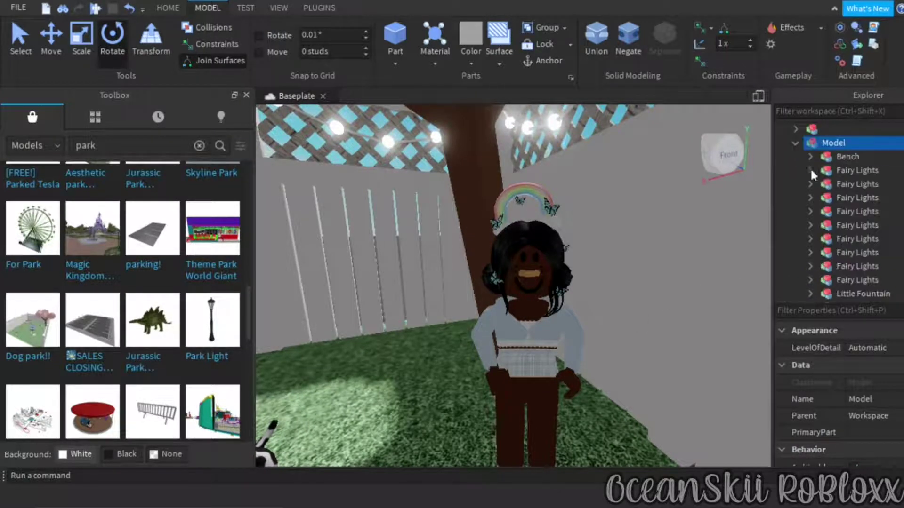
left_click(793, 141)
right_click_drag(644, 334, 644, 304)
right_click_drag(614, 332, 614, 330)
scroll(815, 186, "up", 1)
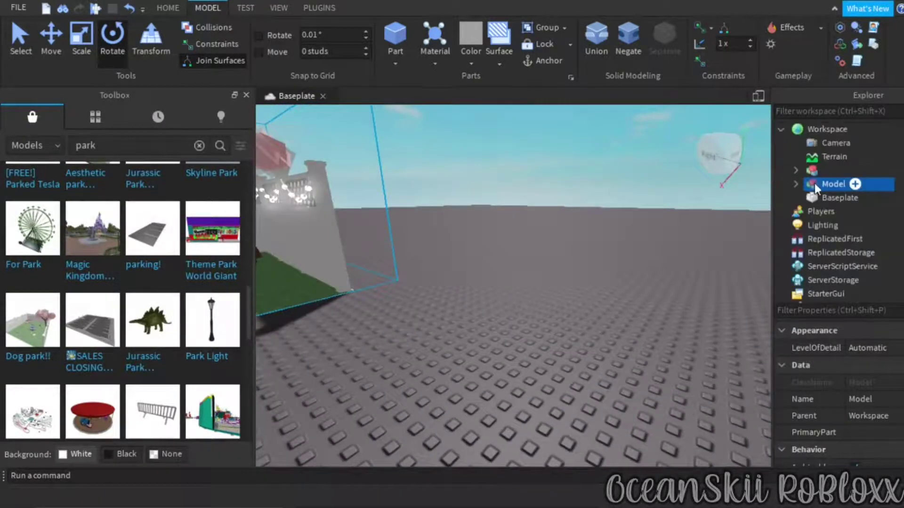
scroll(836, 210, "down", 1)
scroll(836, 210, "down", 2)
scroll(836, 211, "up", 2)
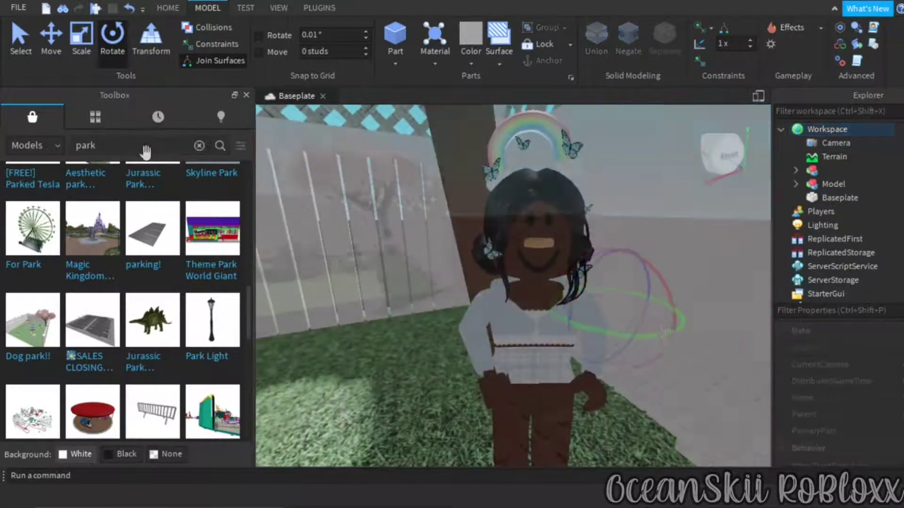
Search the model library for "sky" in place of the previous search term.
left_click(136, 143)
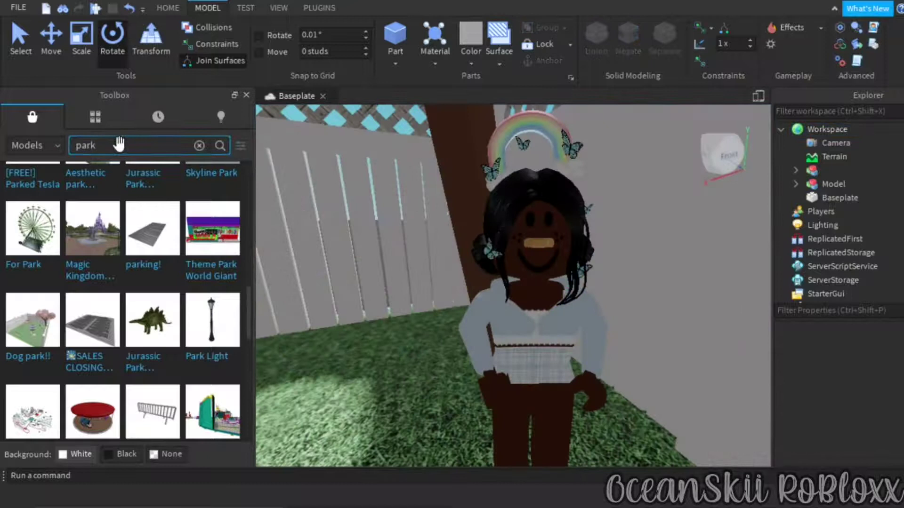
key("BackSpace")
key("BackSpace")
key("BackSpace")
key("BackSpace")
type("sky")
key("Return")
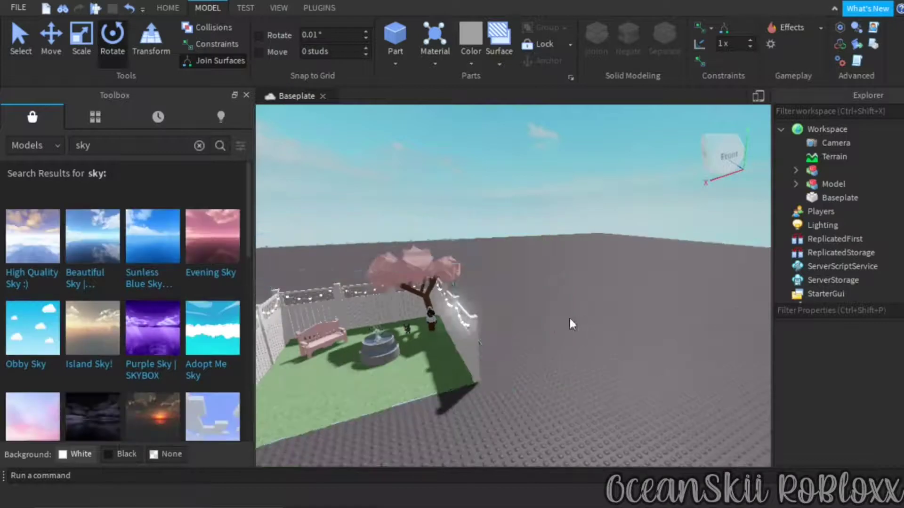
Insert a sunset skybox with purple and orange clouds from the search results into the scene.
right_click_drag(569, 316, 586, 326)
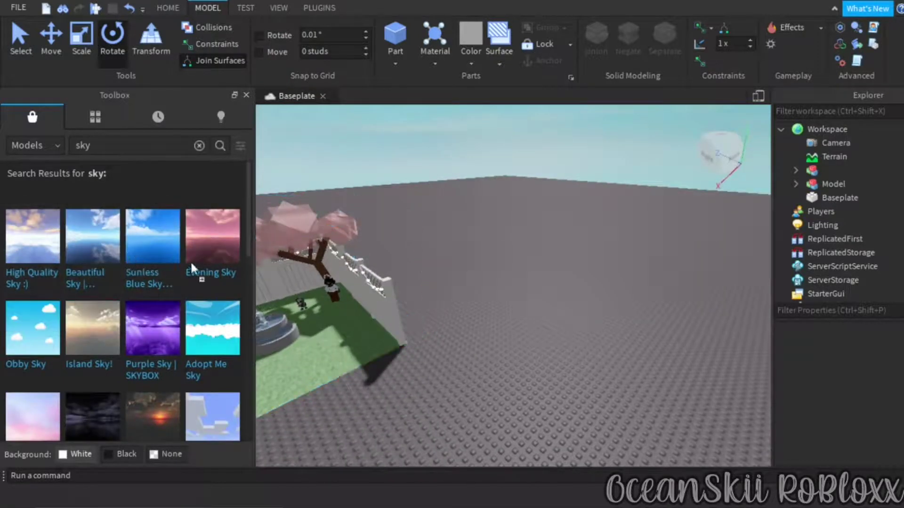
left_click_drag(191, 266, 499, 219)
right_click_drag(521, 176, 536, 258)
key("w")
scroll(537, 258, "down", 6)
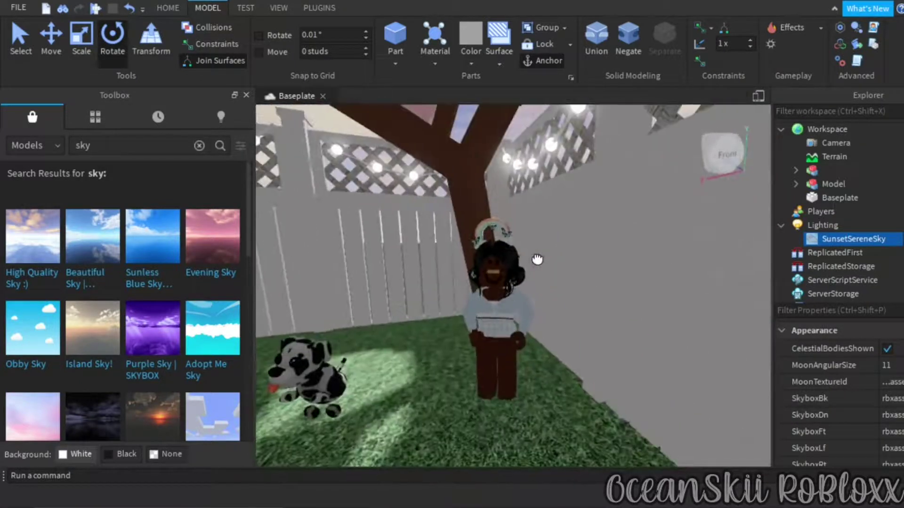
Examine the avatar and the whole dog park under the sunset sky, from close up and far away.
scroll(557, 225, "up", 4)
scroll(529, 208, "down", 4)
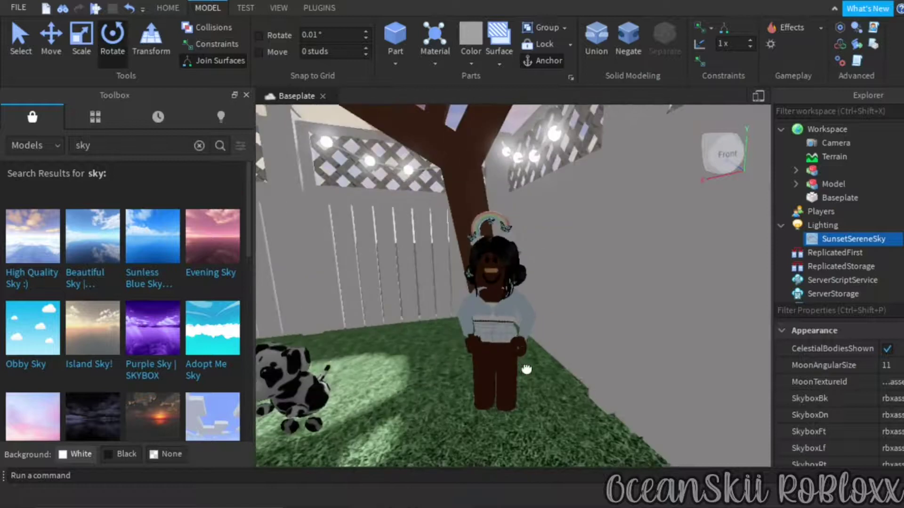
scroll(526, 370, "up", 2)
scroll(528, 371, "up", 5)
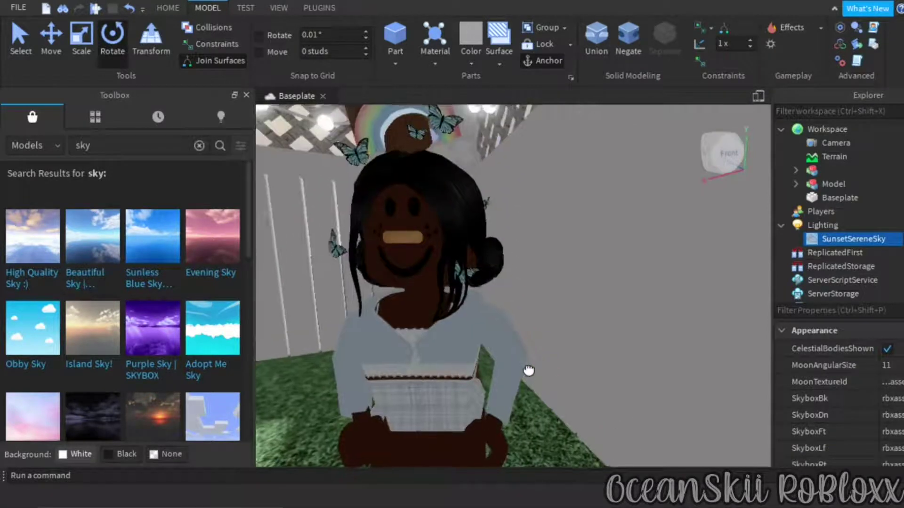
scroll(529, 371, "down", 6)
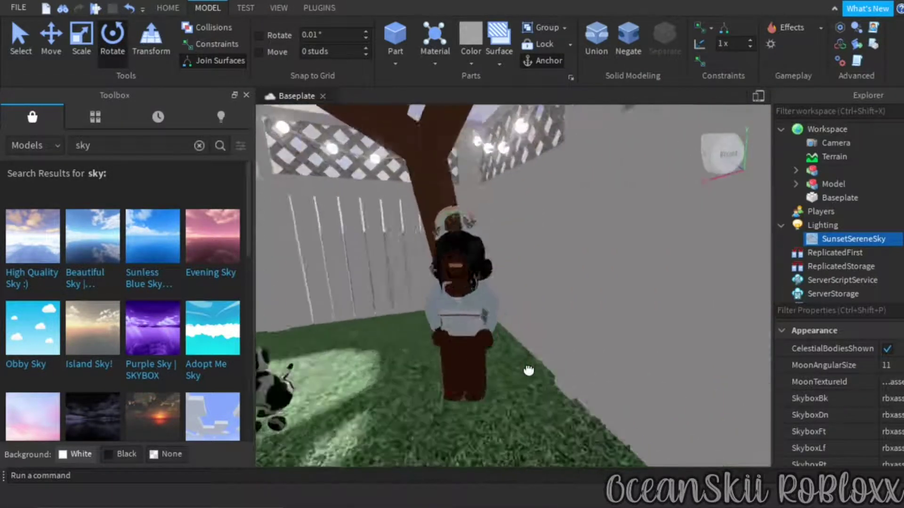
scroll(528, 370, "up", 2)
right_click_drag(528, 370, 525, 371)
scroll(525, 360, "down", 2)
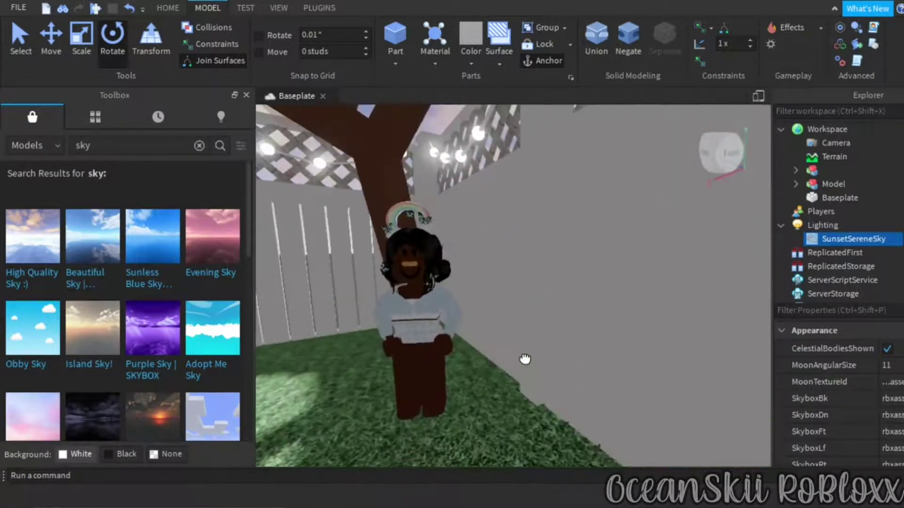
scroll(507, 150, "down", 6)
scroll(447, 238, "down", 5)
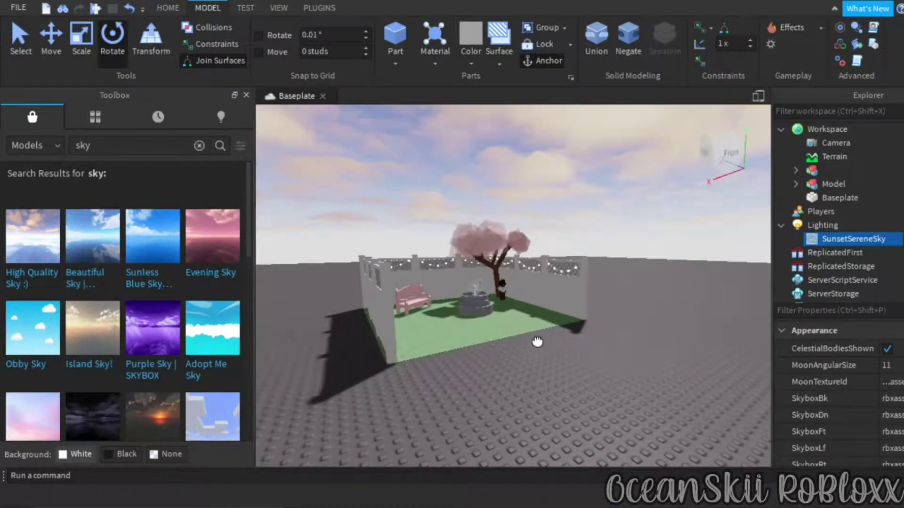
scroll(539, 341, "up", 6)
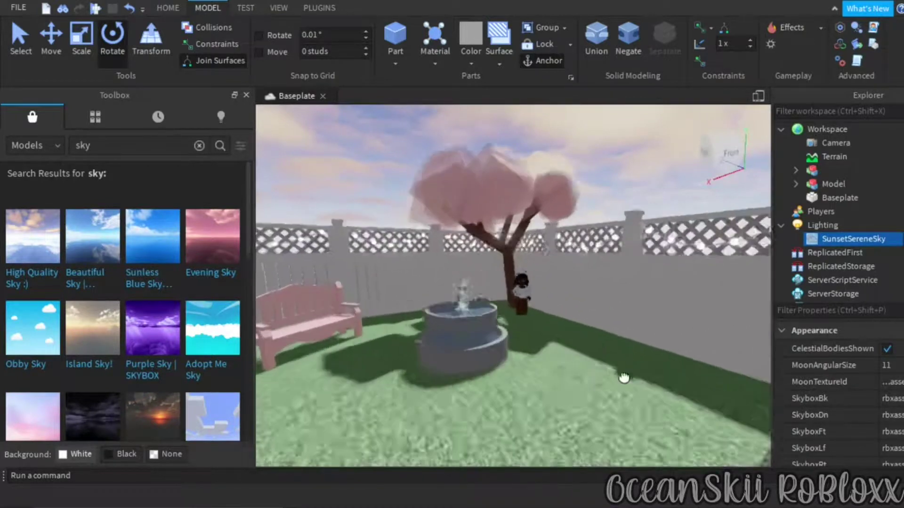
scroll(588, 303, "up", 5)
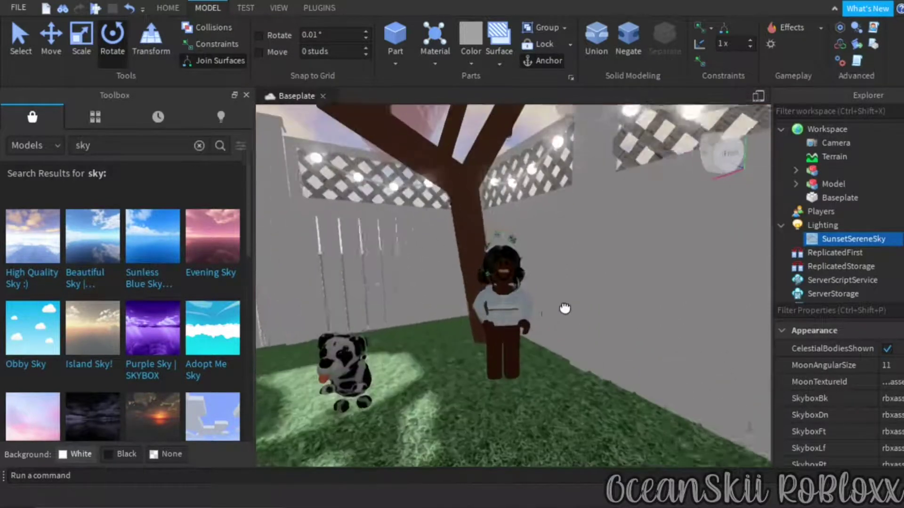
scroll(560, 309, "down", 5)
scroll(513, 287, "down", 2)
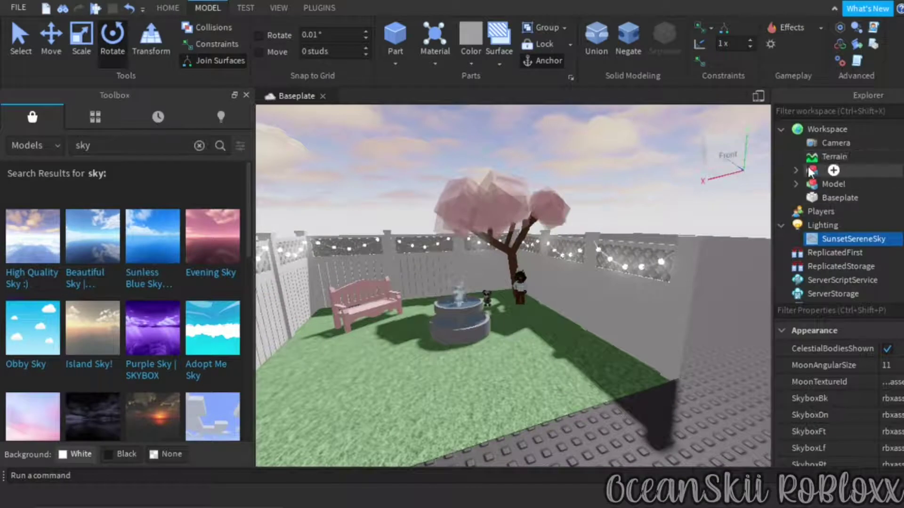
Delete the baseplate beneath the dog park.
left_click(816, 184)
left_click(821, 197)
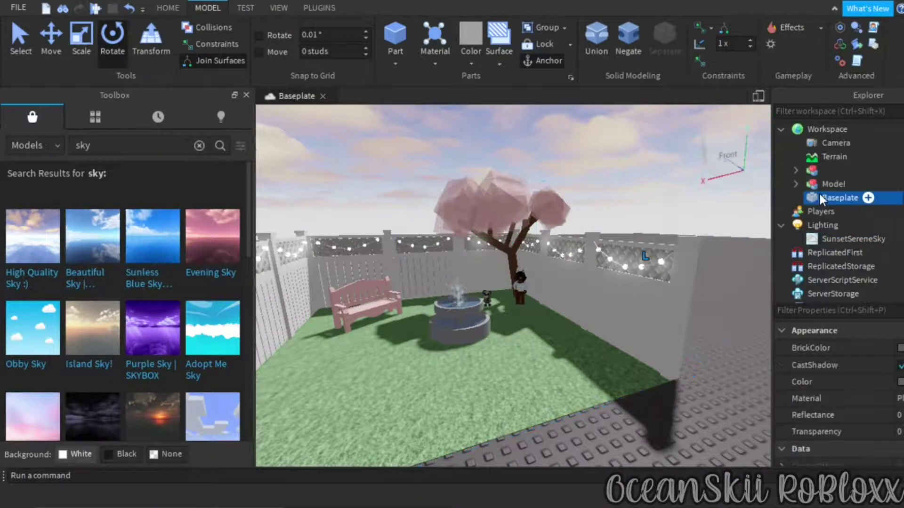
right_click(821, 197)
left_click(853, 55)
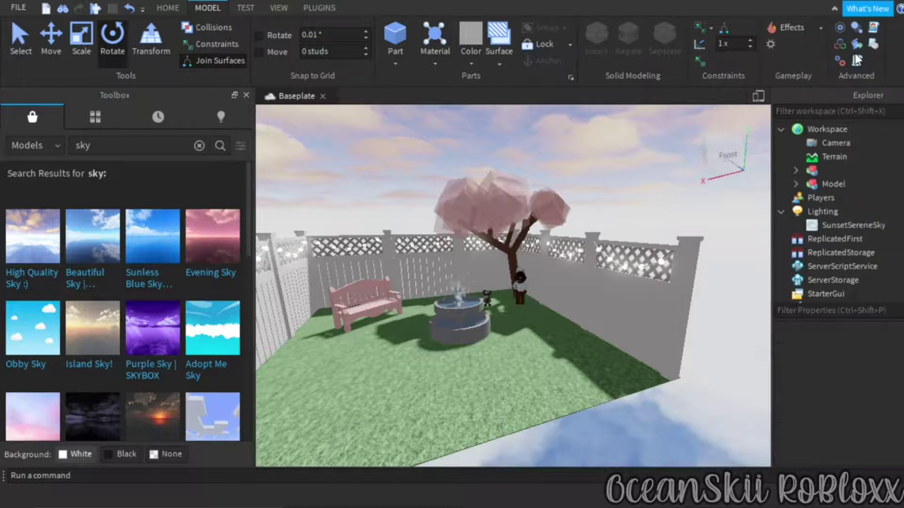
Nest the dog park model inside the avatar model in the workspace hierarchy.
right_click_drag(651, 374, 656, 376)
left_click(813, 184)
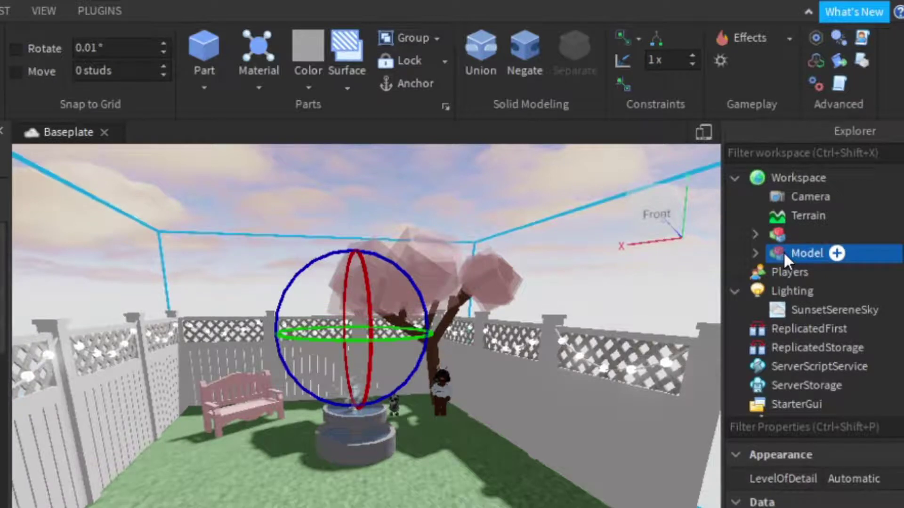
left_click(818, 170, "ctrl")
left_click_drag(788, 236, 806, 234)
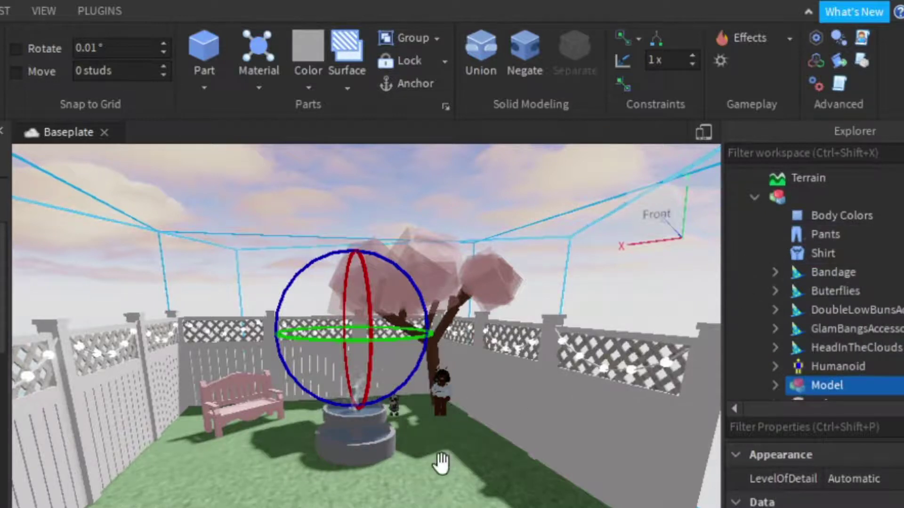
Start exporting the combined avatar and dog park model to a file and browse for a destination folder.
right_click(789, 196)
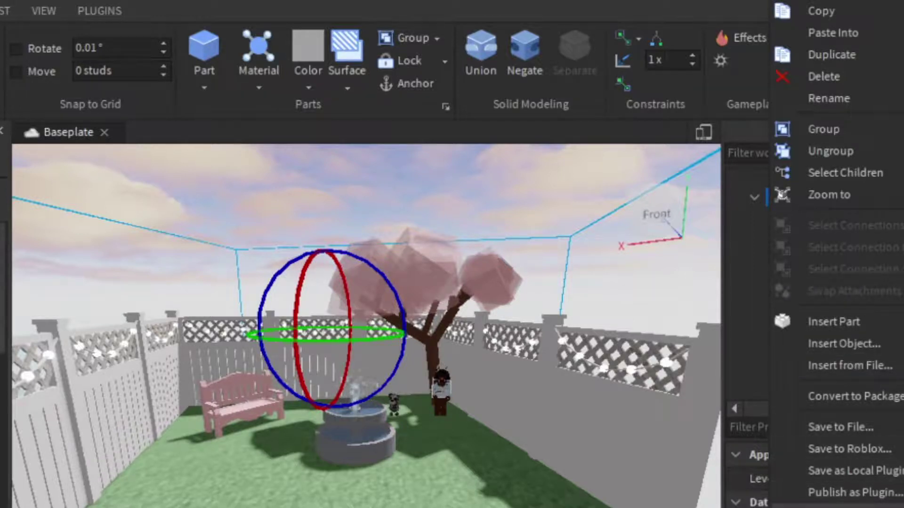
left_click(864, 507)
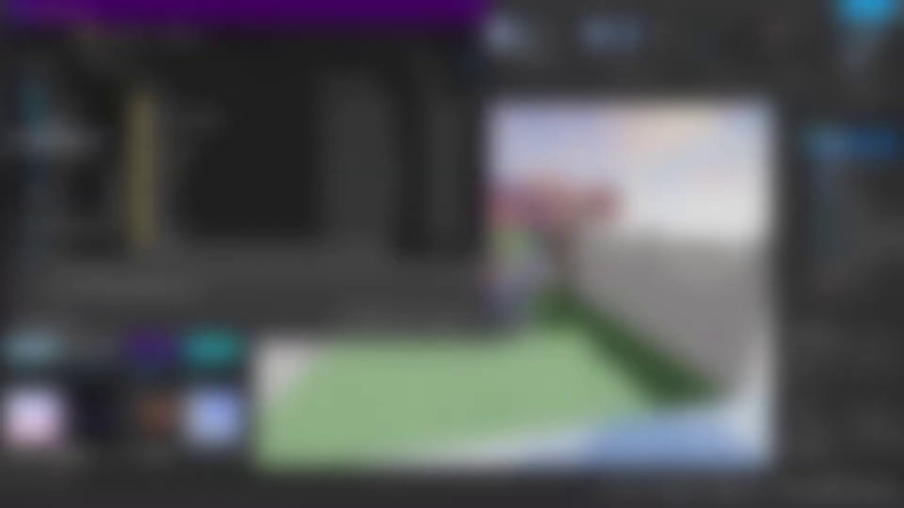
scroll(66, 174, "down", 2)
left_click(66, 173)
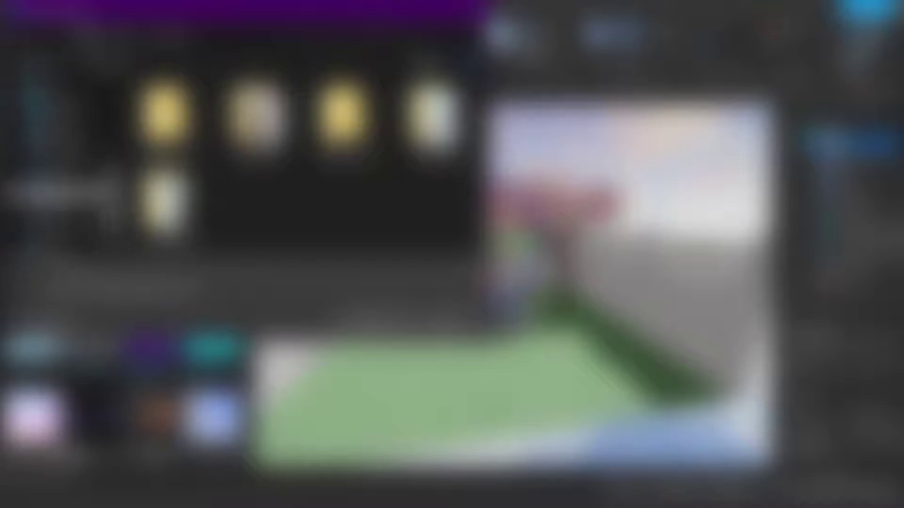
left_click(70, 210)
left_click(76, 142)
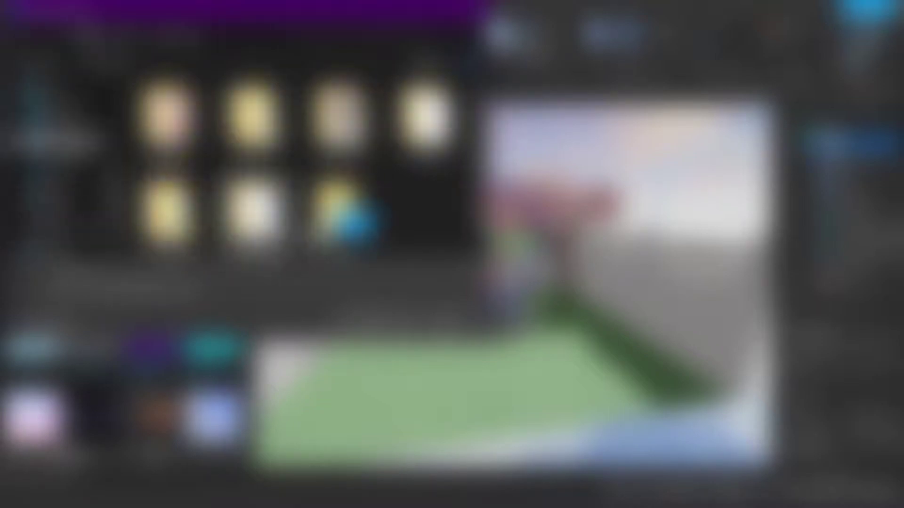